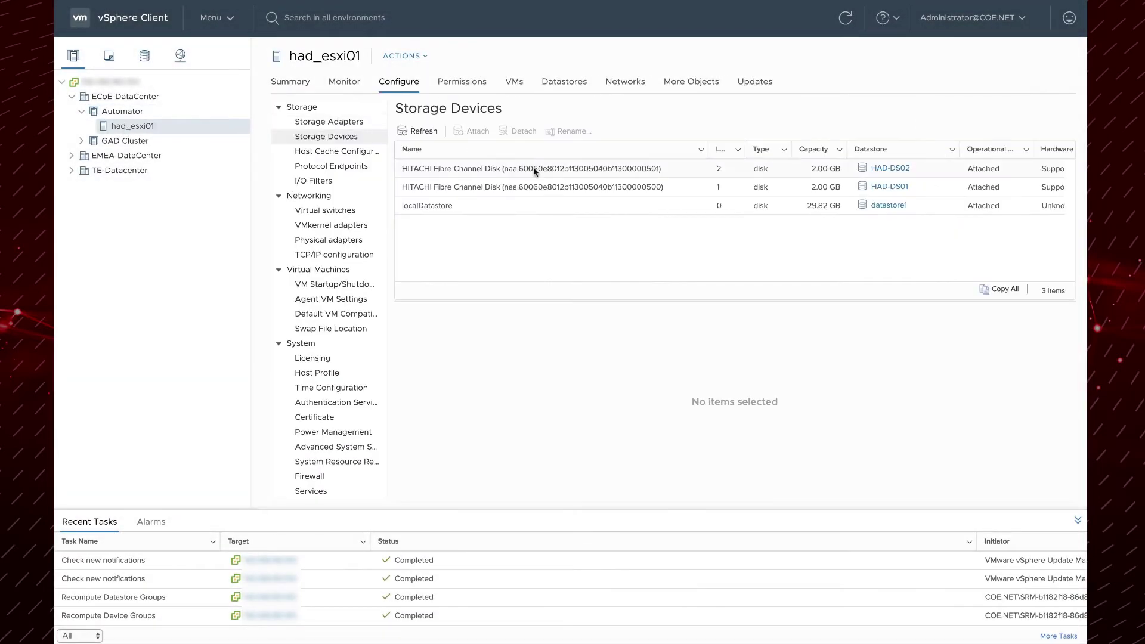
Check the HAD-DS01 disk's active paths in vSphere, then sign in to Ops Center and open Automator.
click(532, 170)
click(652, 188)
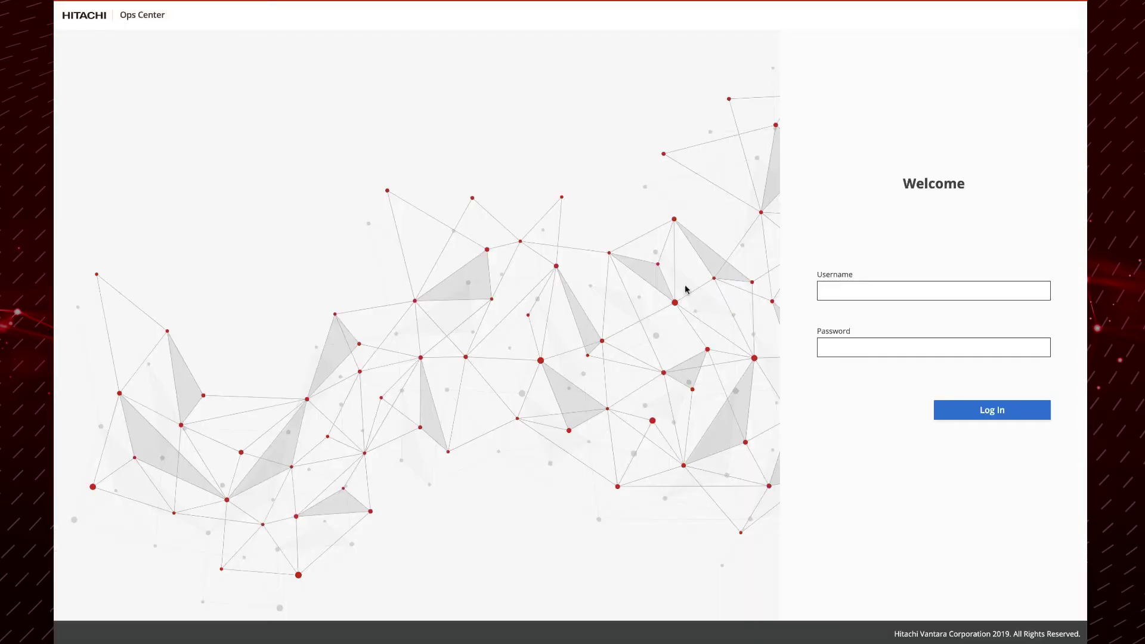
click(831, 282)
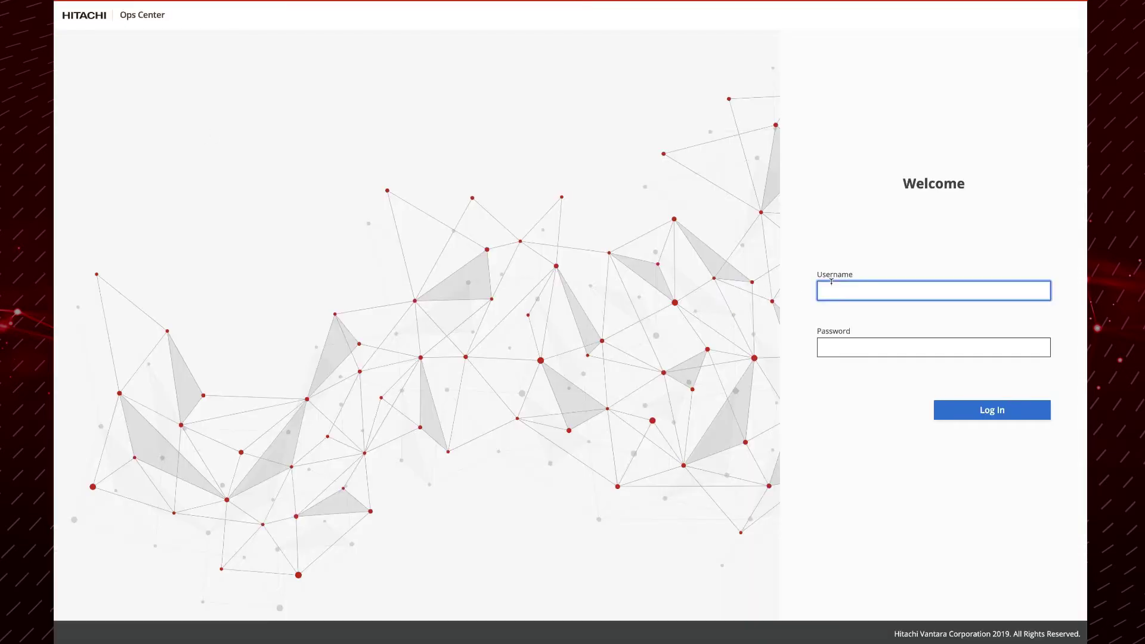
click(934, 347)
text(•••••••)
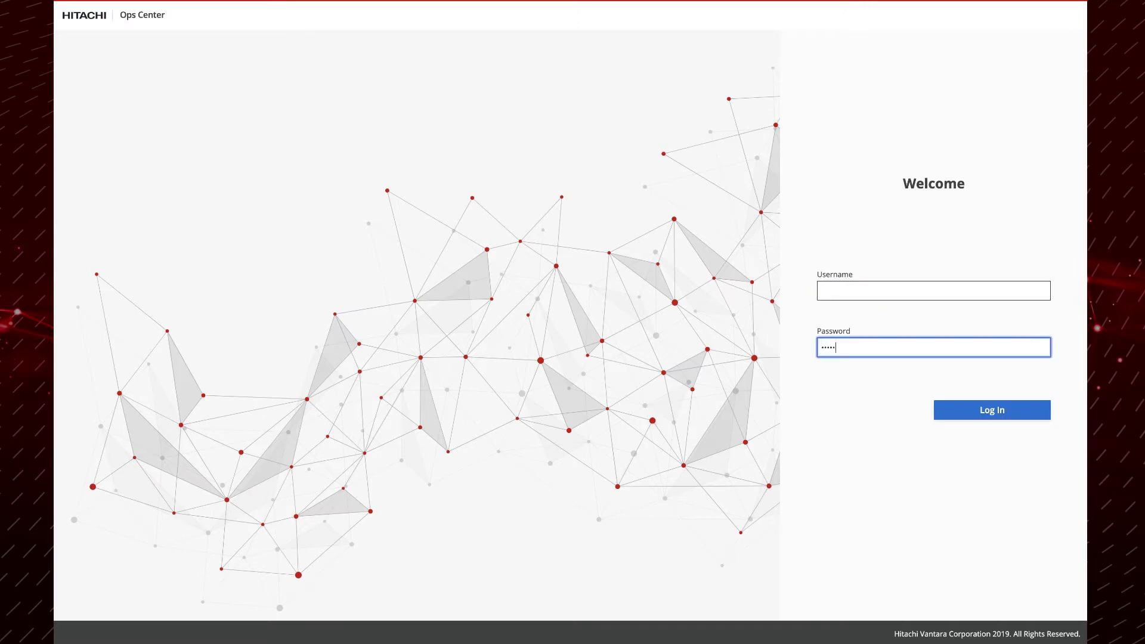
key(Return)
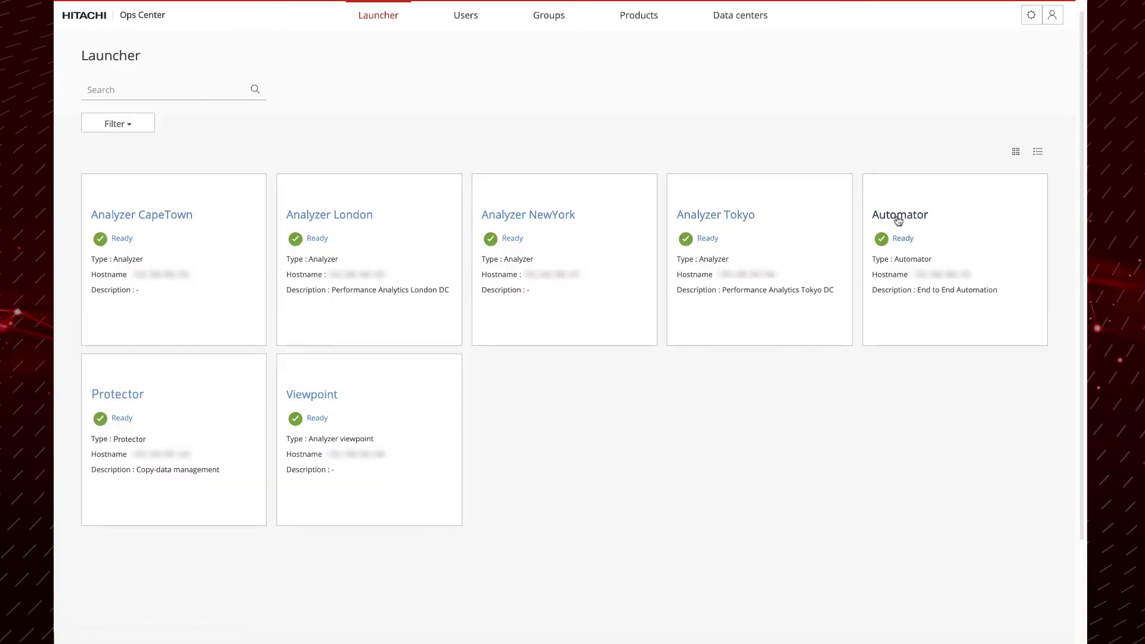
click(899, 214)
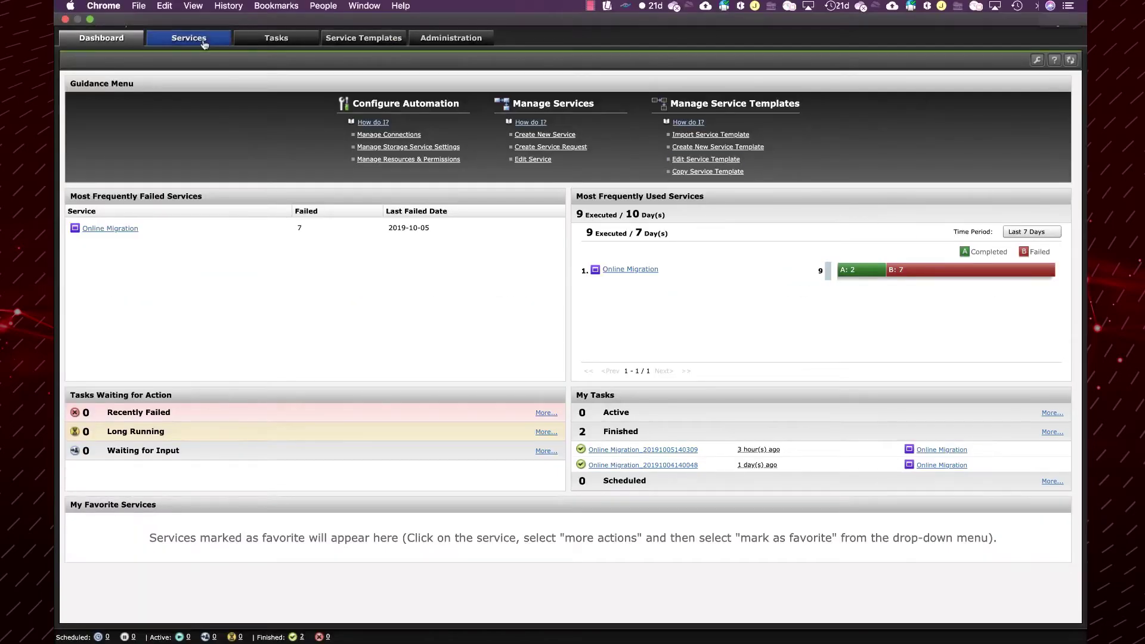
Create a new request for the Online Migration service from the Services list.
click(203, 42)
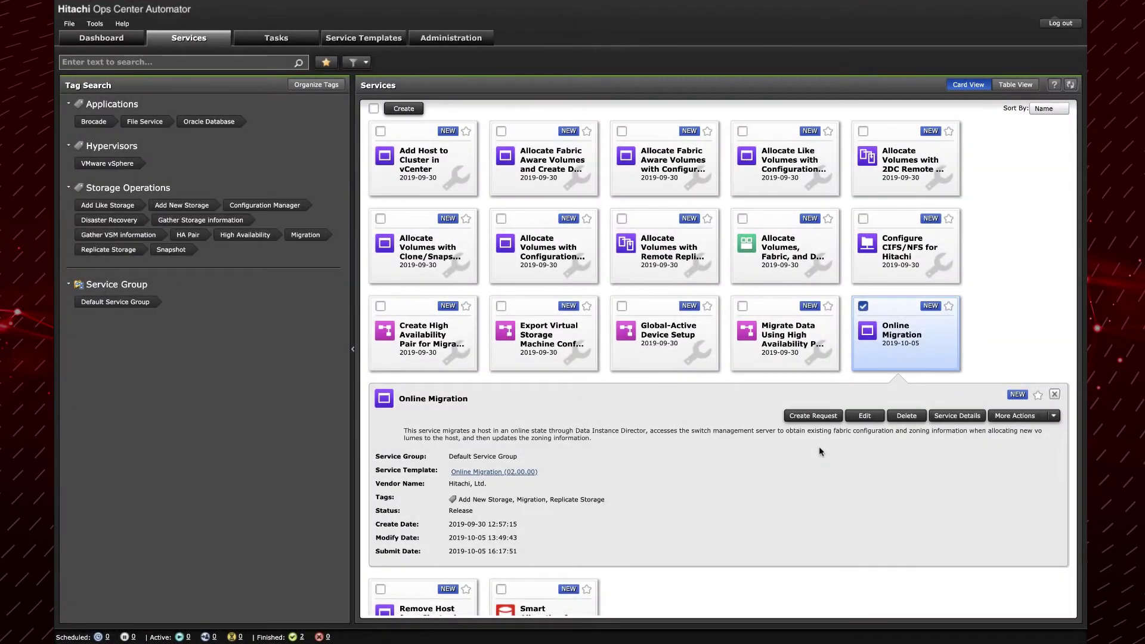
click(815, 423)
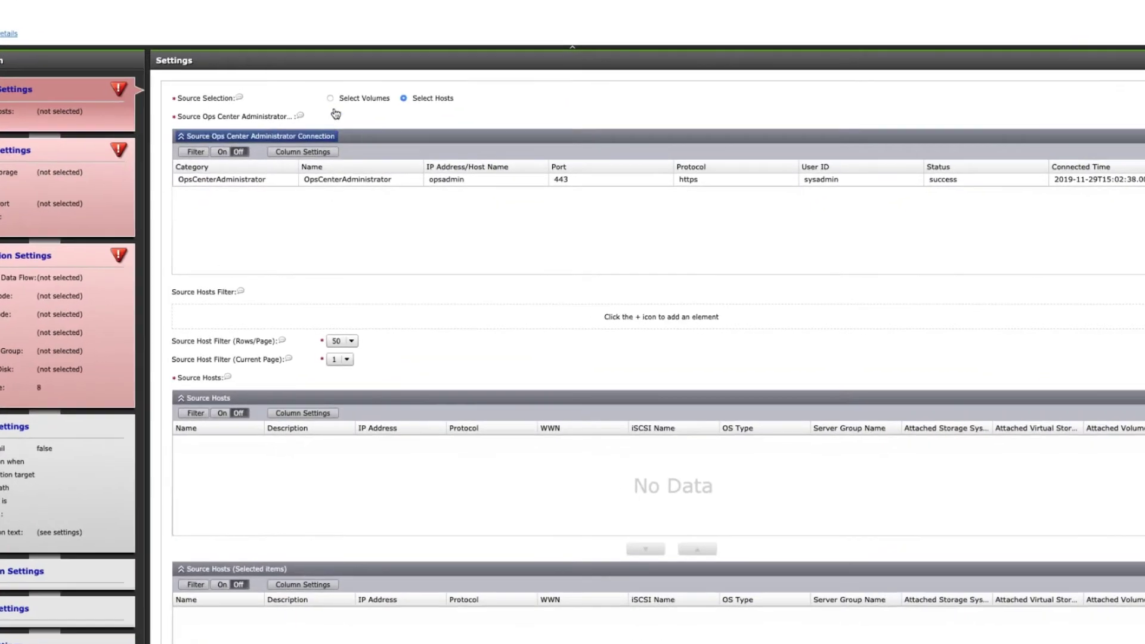
Select hosts as the source through the OpsCenterAdministrator connection and add had-esxi01.
click(358, 124)
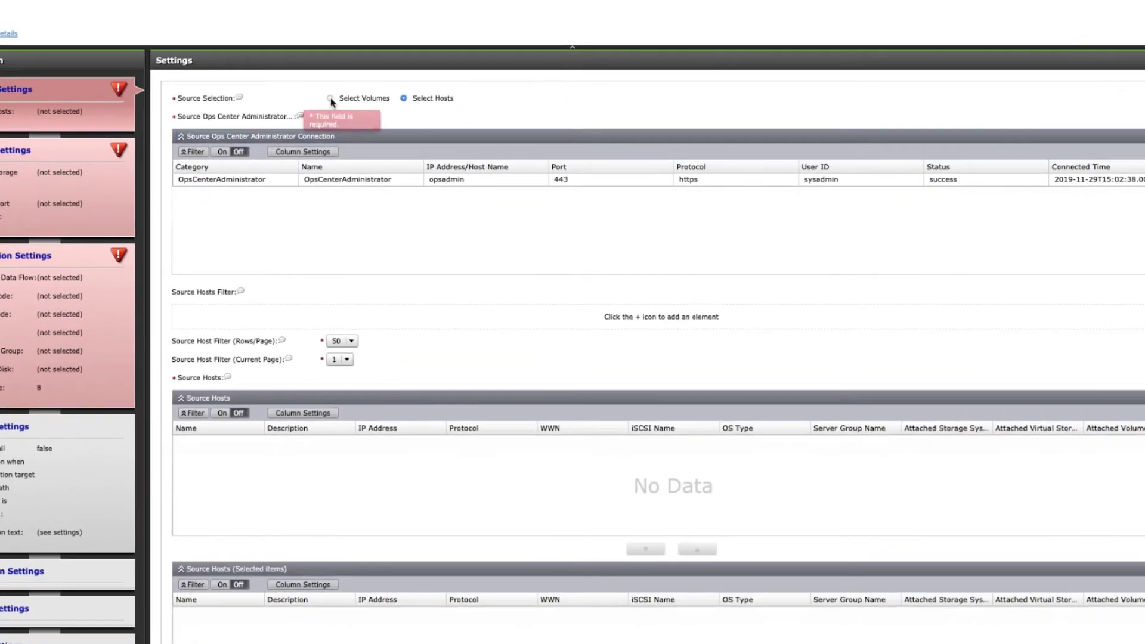
click(230, 197)
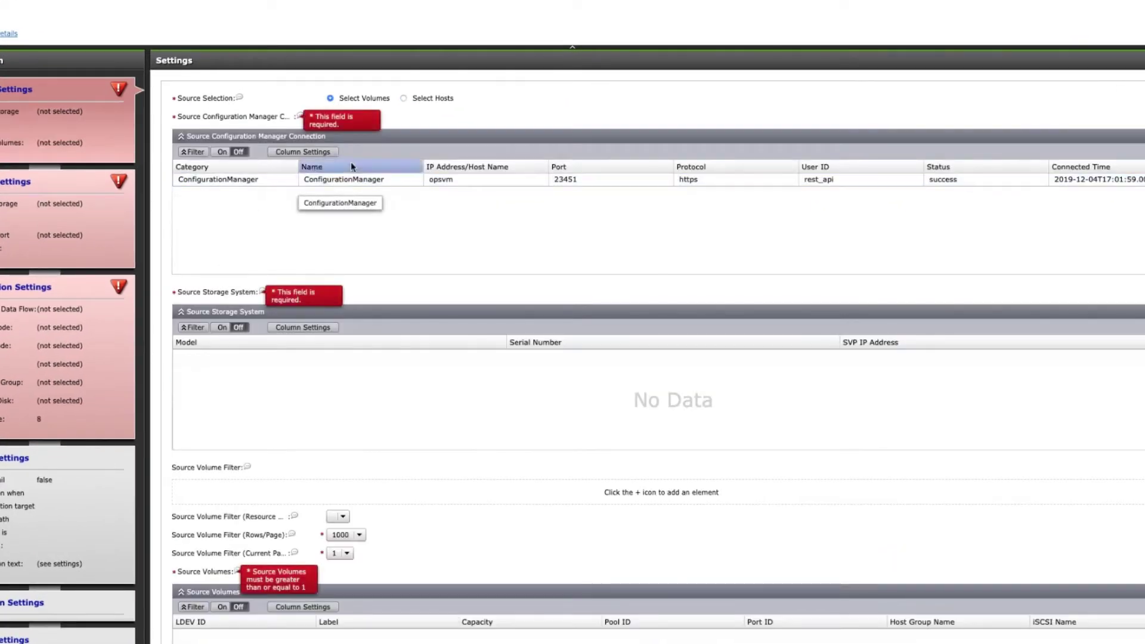
click(403, 98)
click(242, 180)
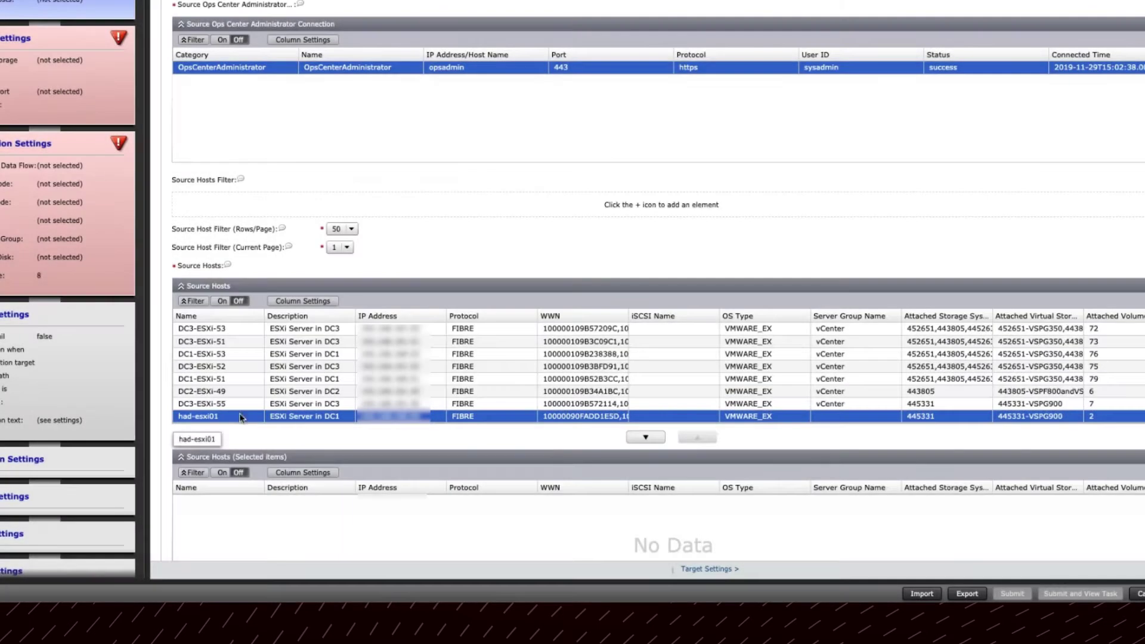
click(652, 441)
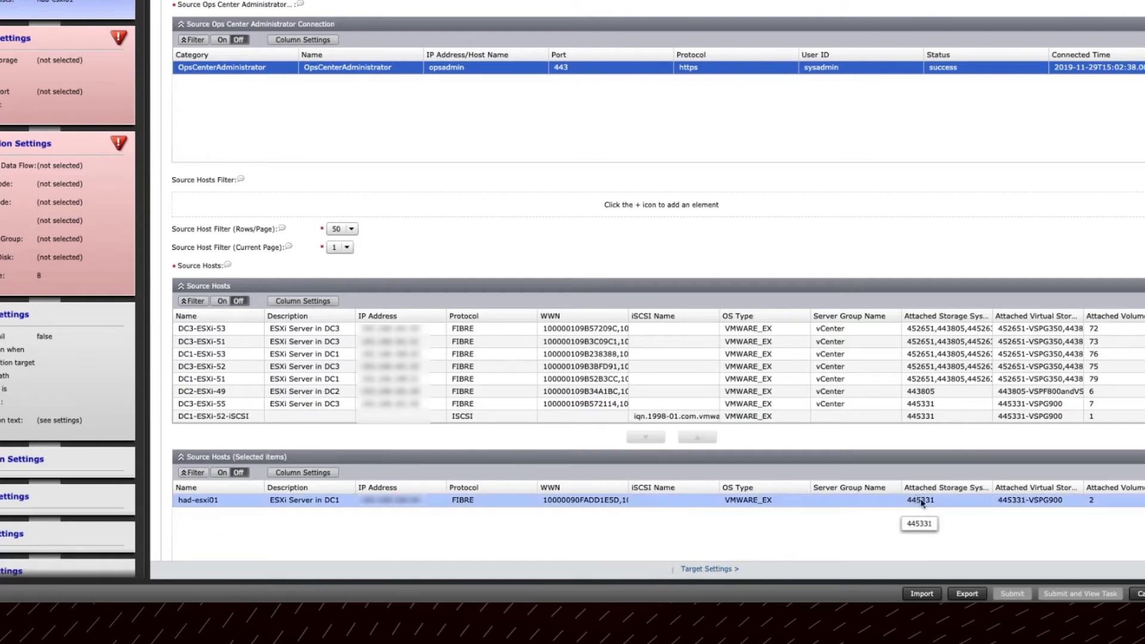
click(710, 569)
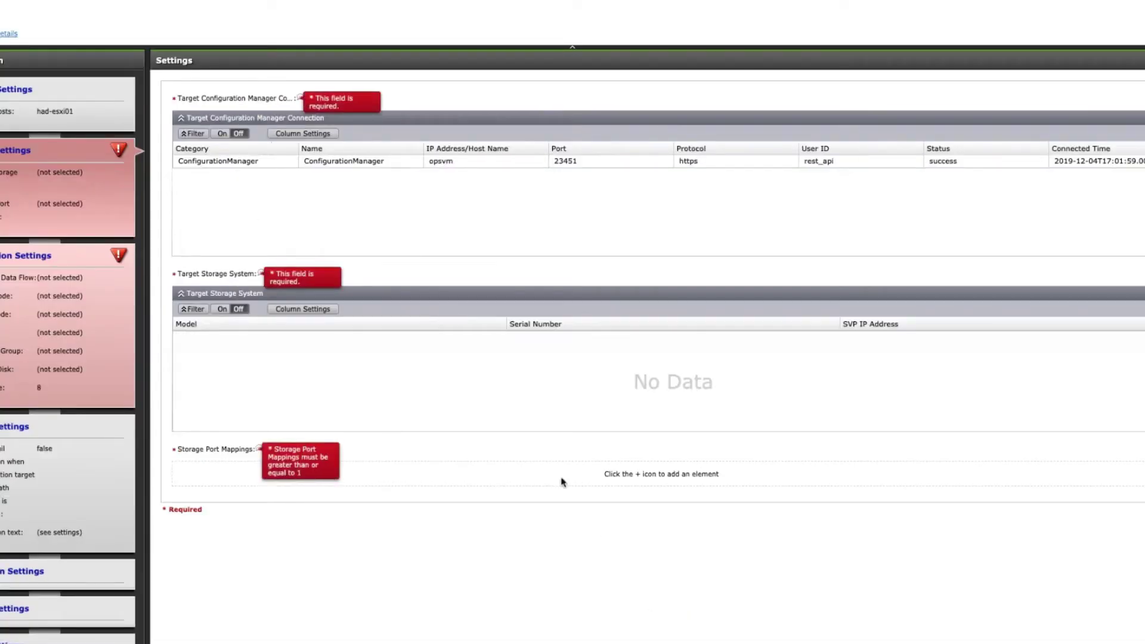
Target the VSP 5500H (30503) through ConfigurationManager and add a CL1-A to CL1-A port mapping.
click(364, 161)
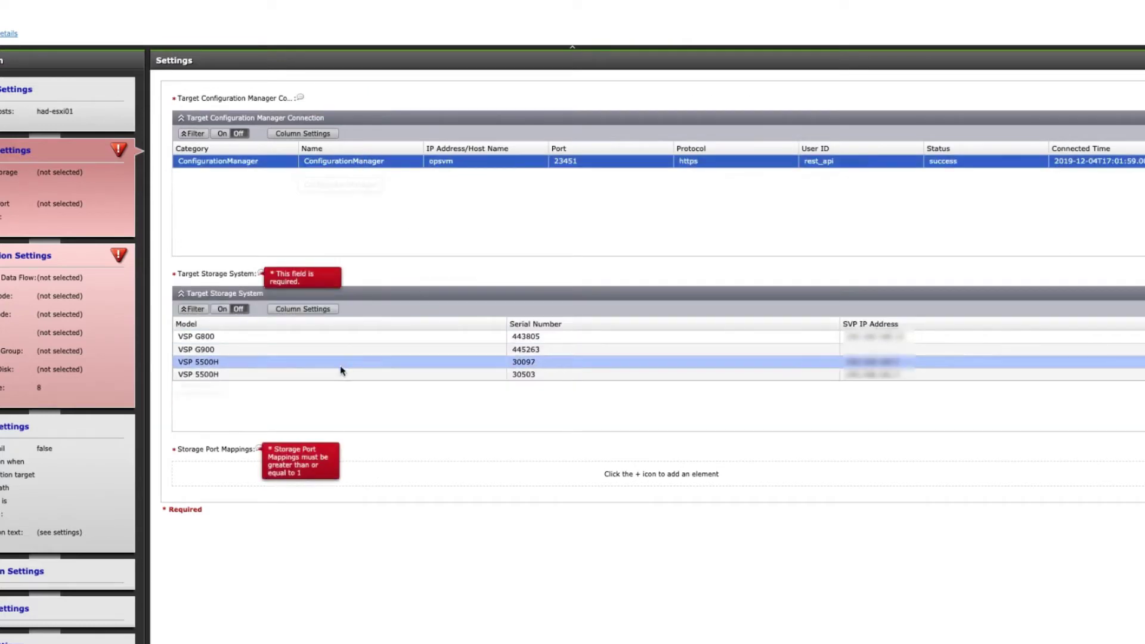
click(328, 375)
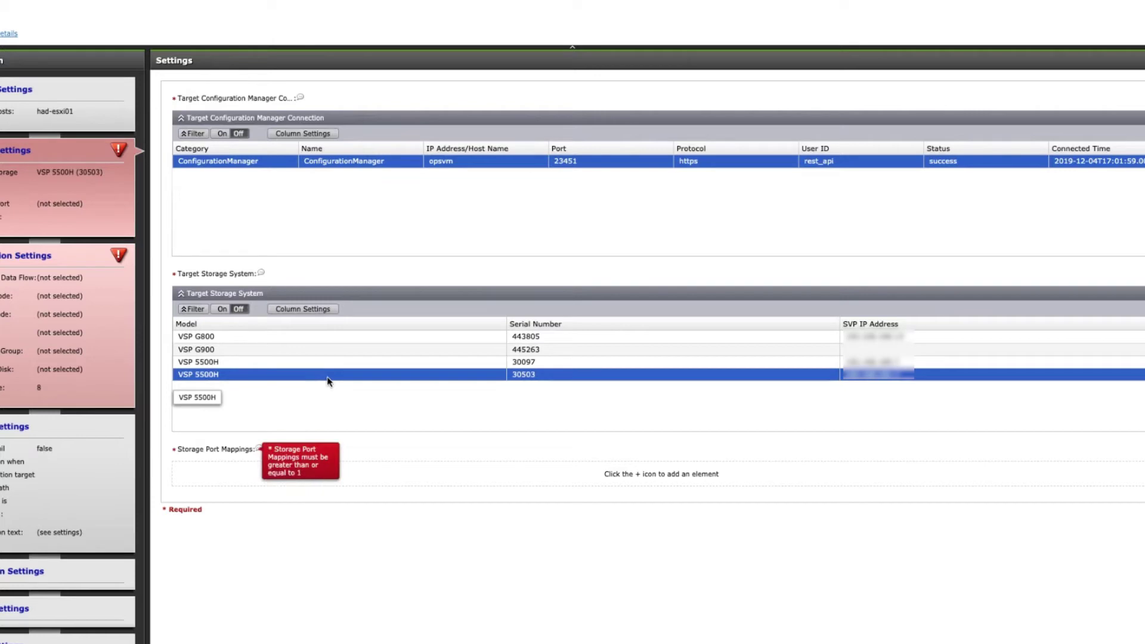
click(1138, 470)
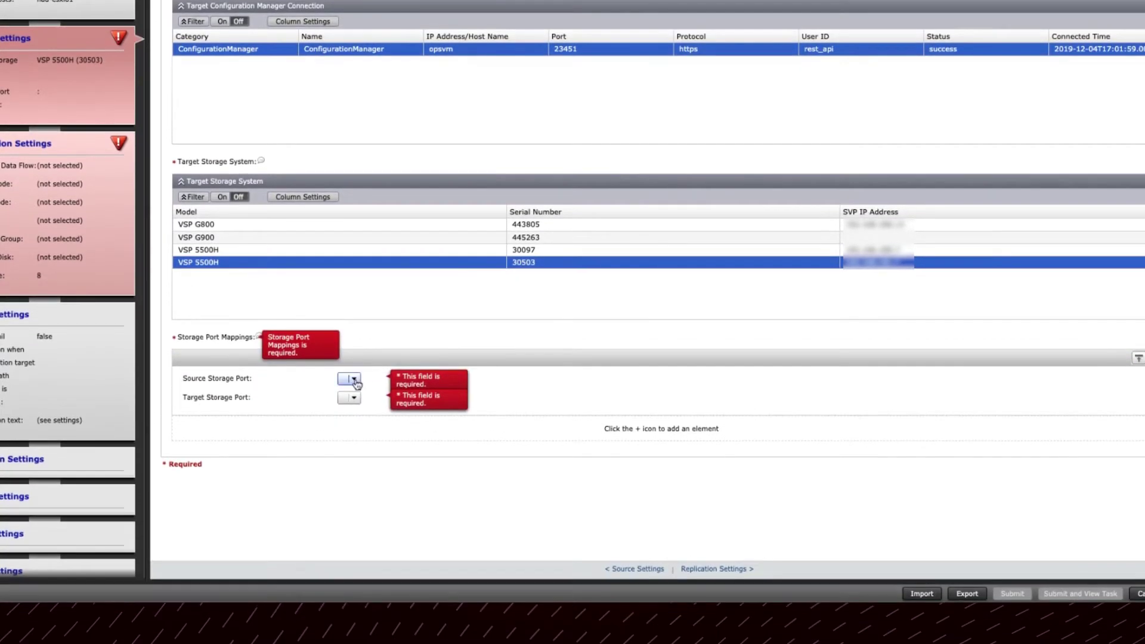
click(352, 492)
scroll(350, 467, up, 8)
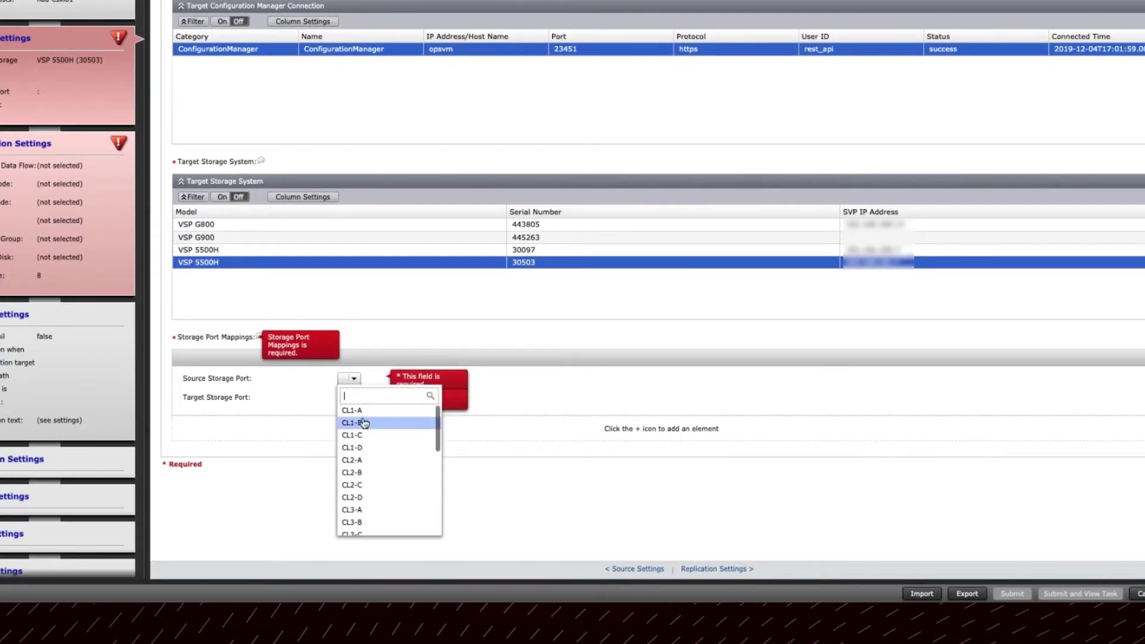
click(352, 410)
click(356, 400)
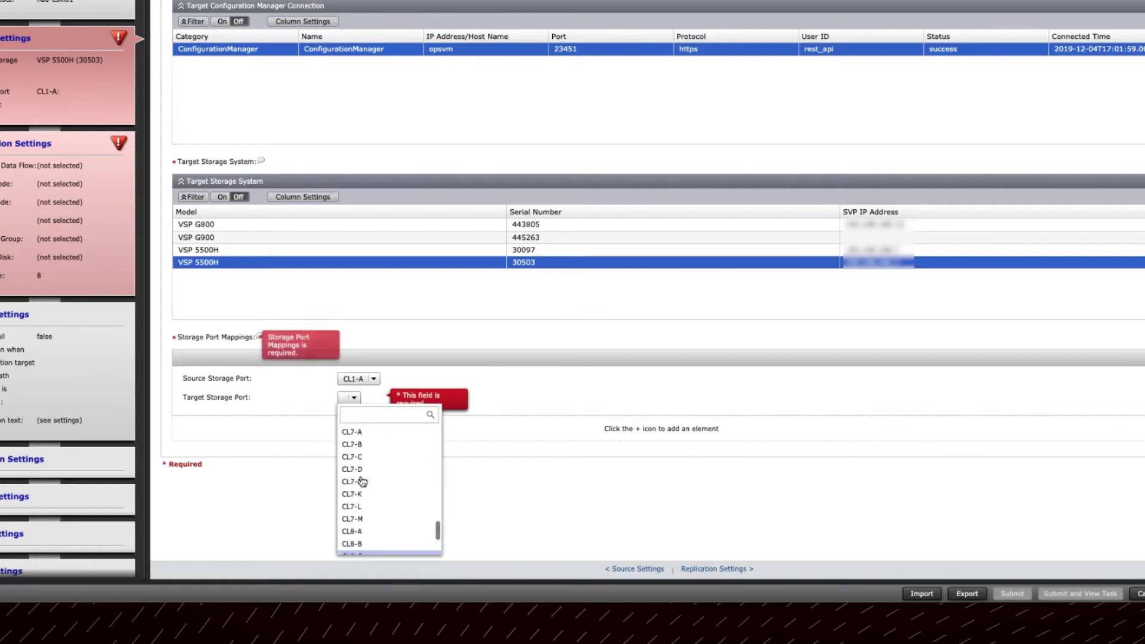
click(356, 439)
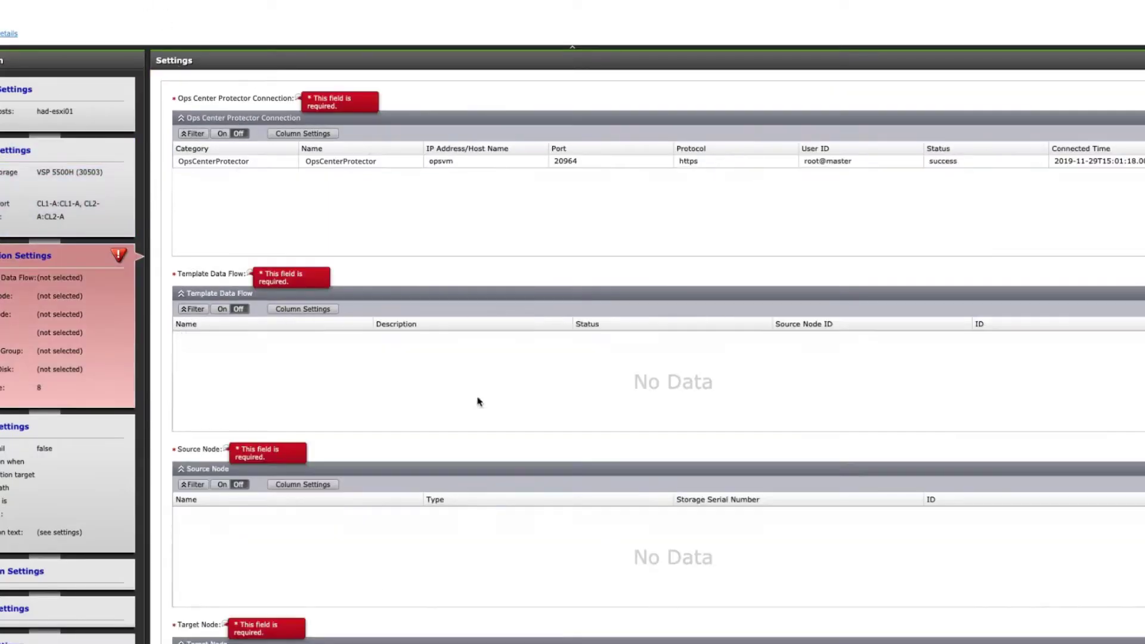
Use OpsCenterProtector with Automator-GAD-Template, source node G900-DC1 and target node VSP5000-DC3.
click(236, 164)
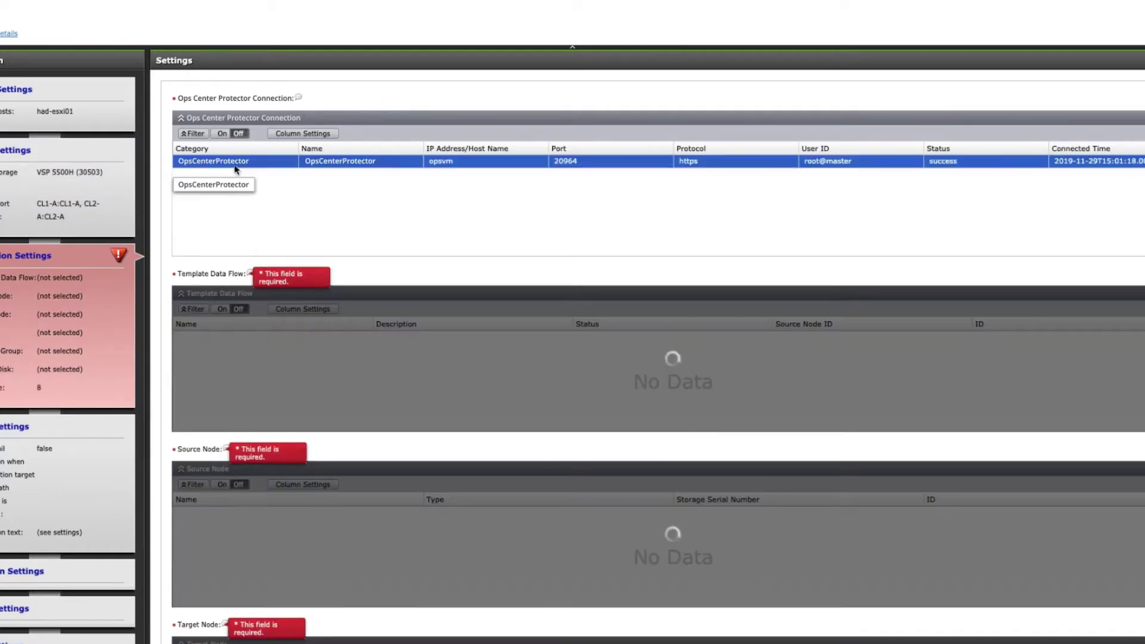
click(262, 337)
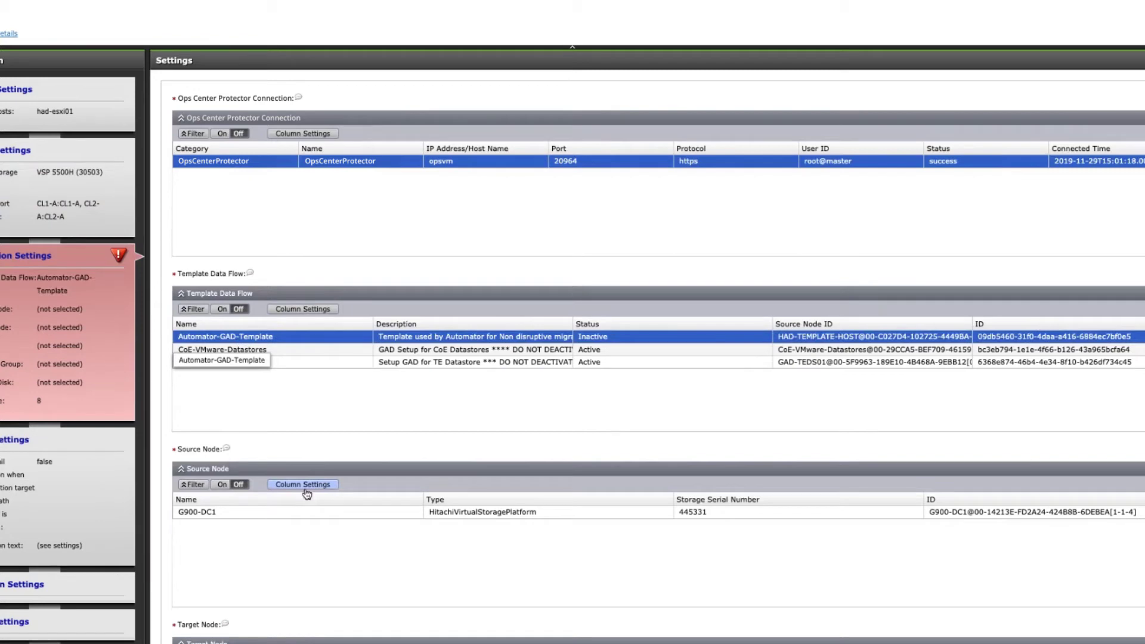
click(275, 512)
scroll(270, 473, down, 3)
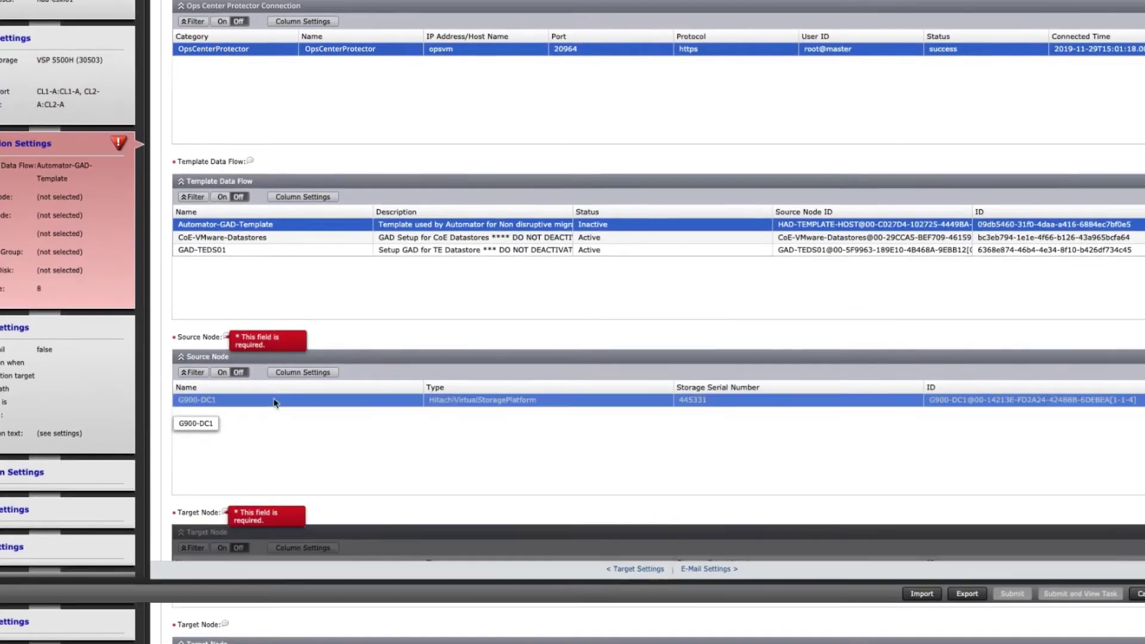
scroll(417, 410, down, 3)
click(239, 436)
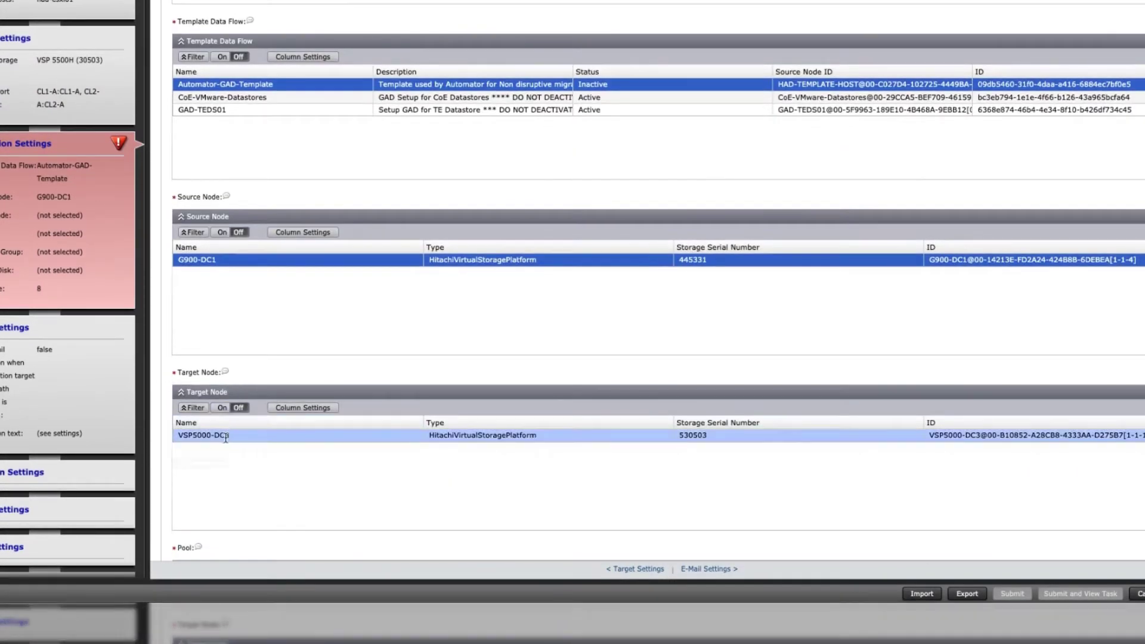
Choose the Production pool, VSM_M850H_445331 resource group, the quorum disk and copy pace 15.
scroll(266, 428, down, 3)
click(268, 430)
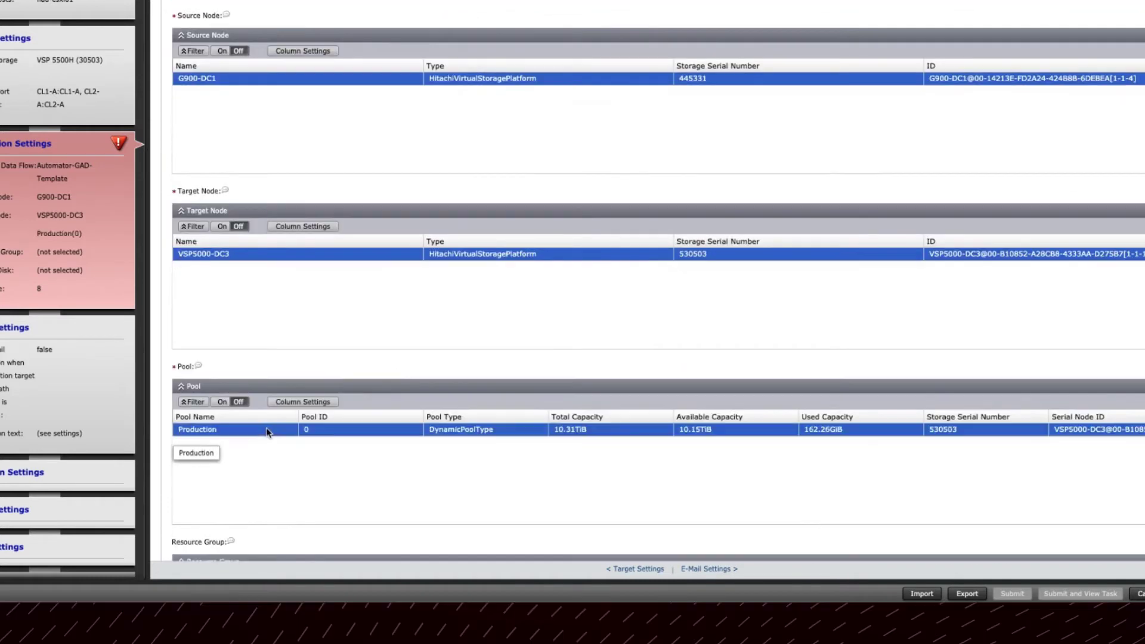
scroll(274, 444, down, 2)
click(266, 529)
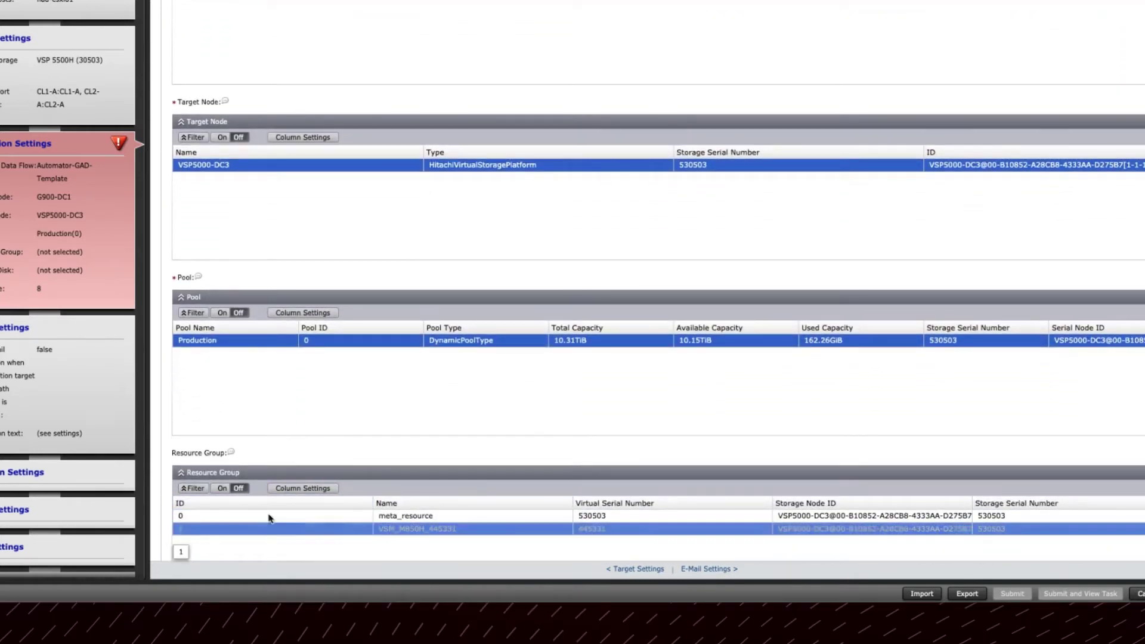
scroll(329, 433, down, 2)
scroll(332, 432, down, 1)
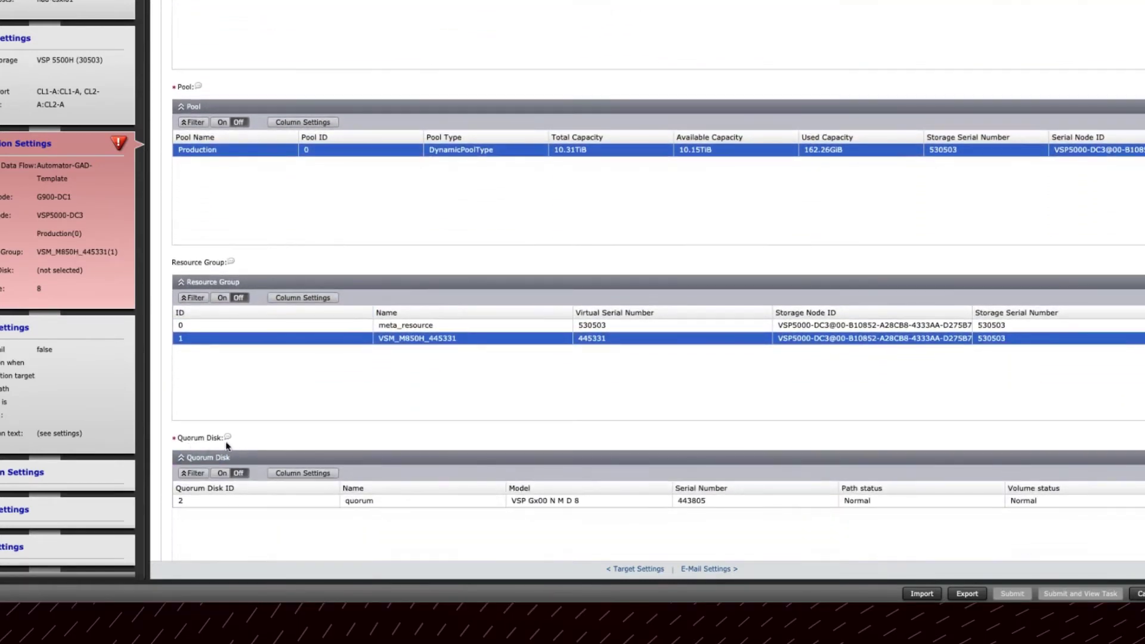
scroll(227, 444, down, 2)
click(225, 400)
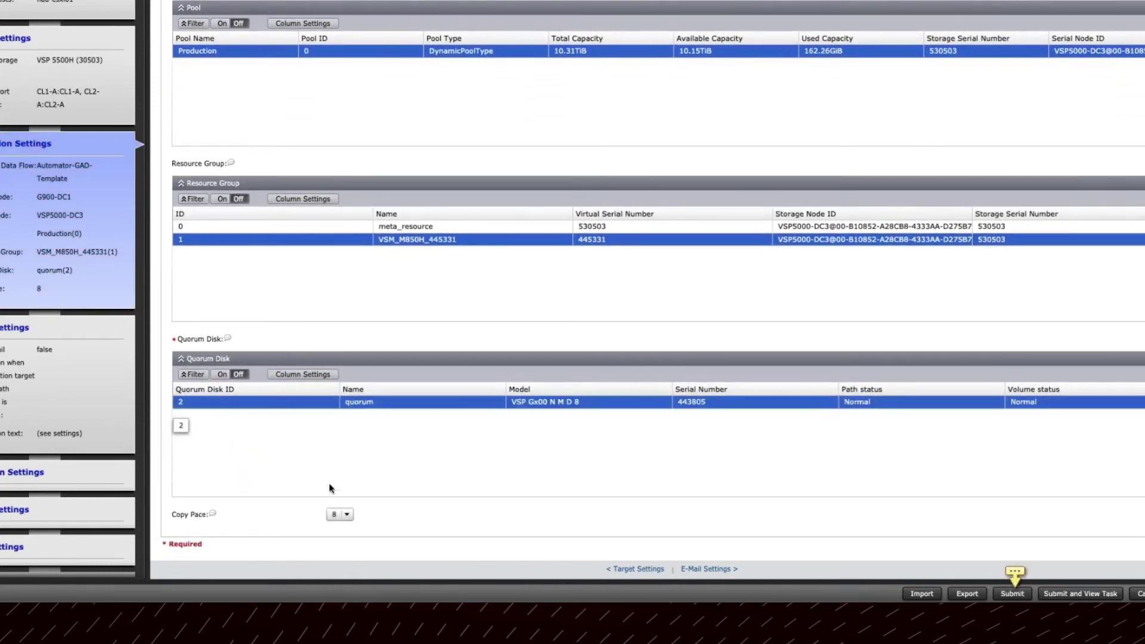
click(338, 515)
click(346, 553)
click(704, 570)
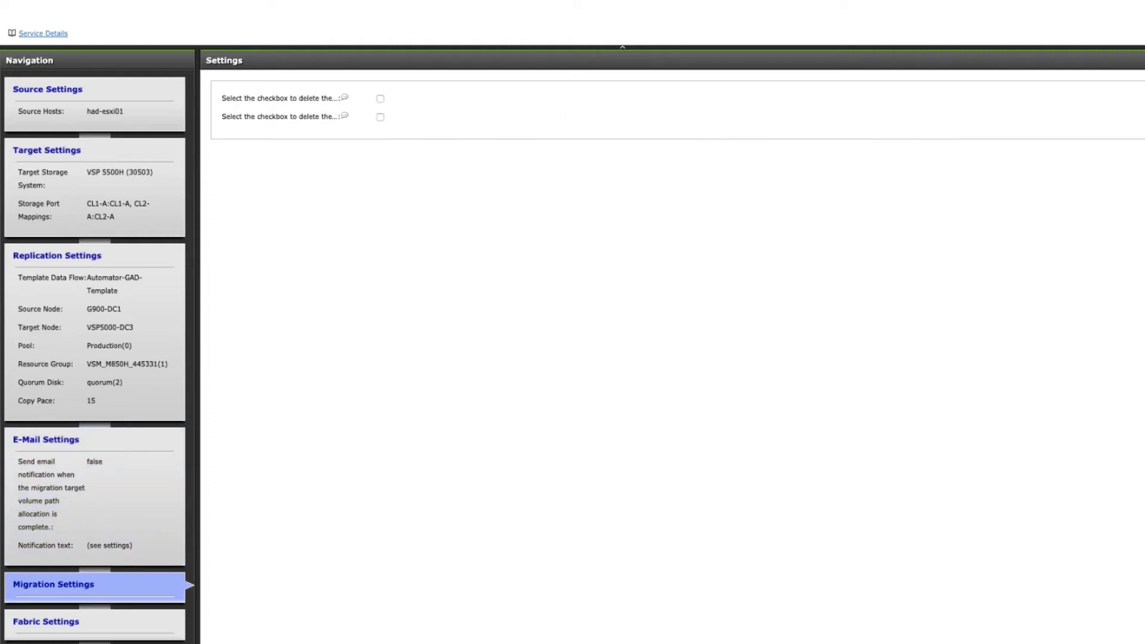
Leave the e-mail and migration settings as they are and bring up Task Settings.
mouse_move(345, 99)
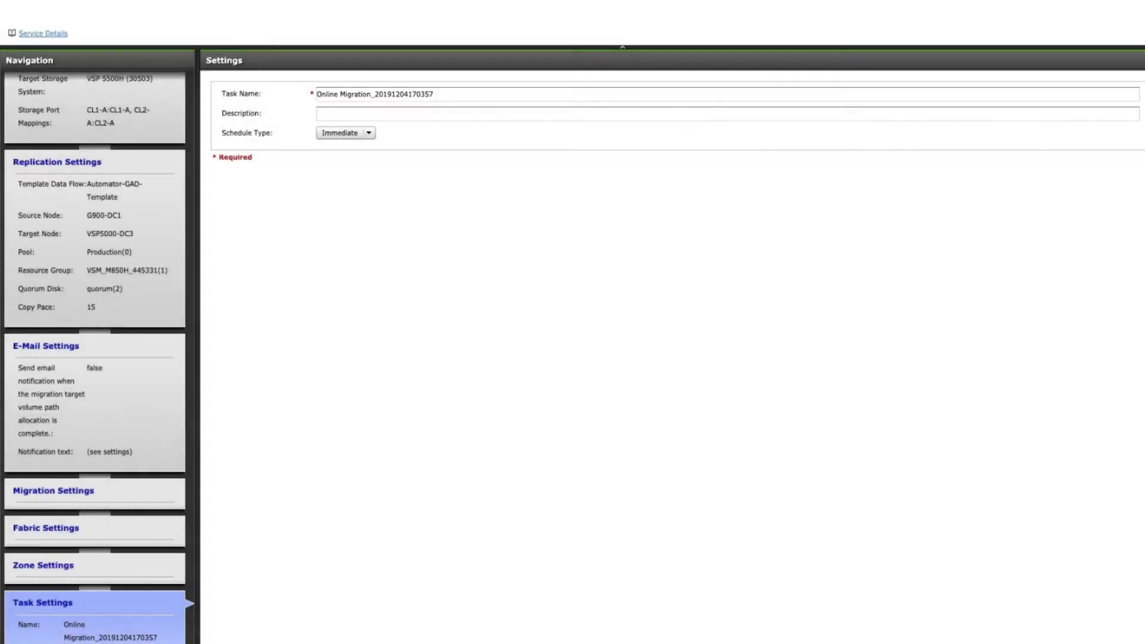
Keep the schedule type as Immediate and submit the Online Migration request.
click(345, 132)
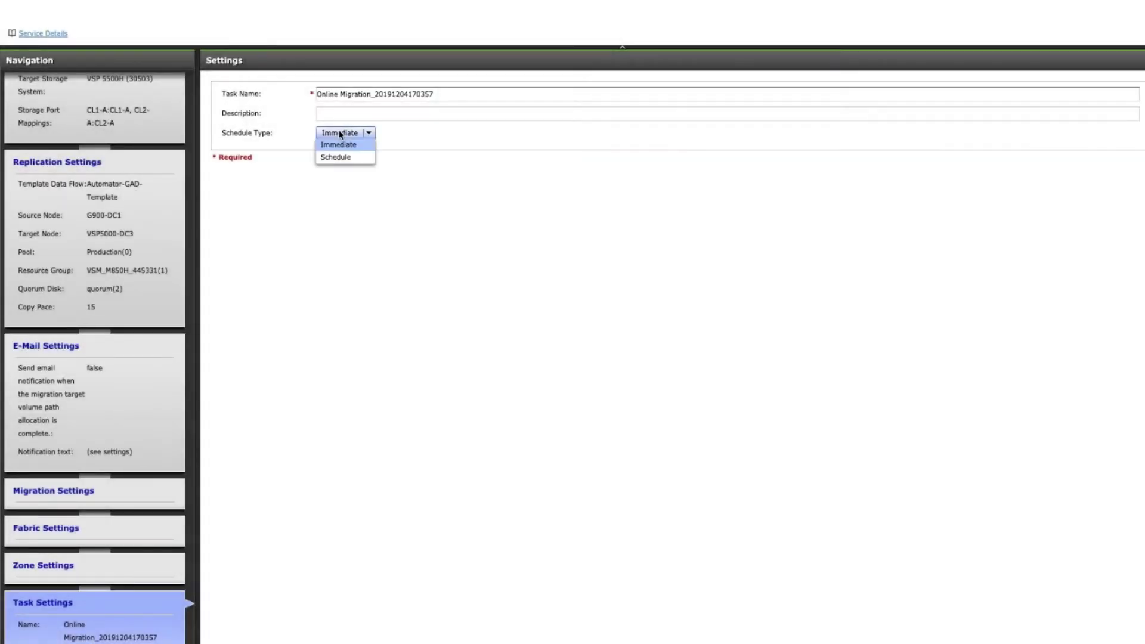
click(345, 145)
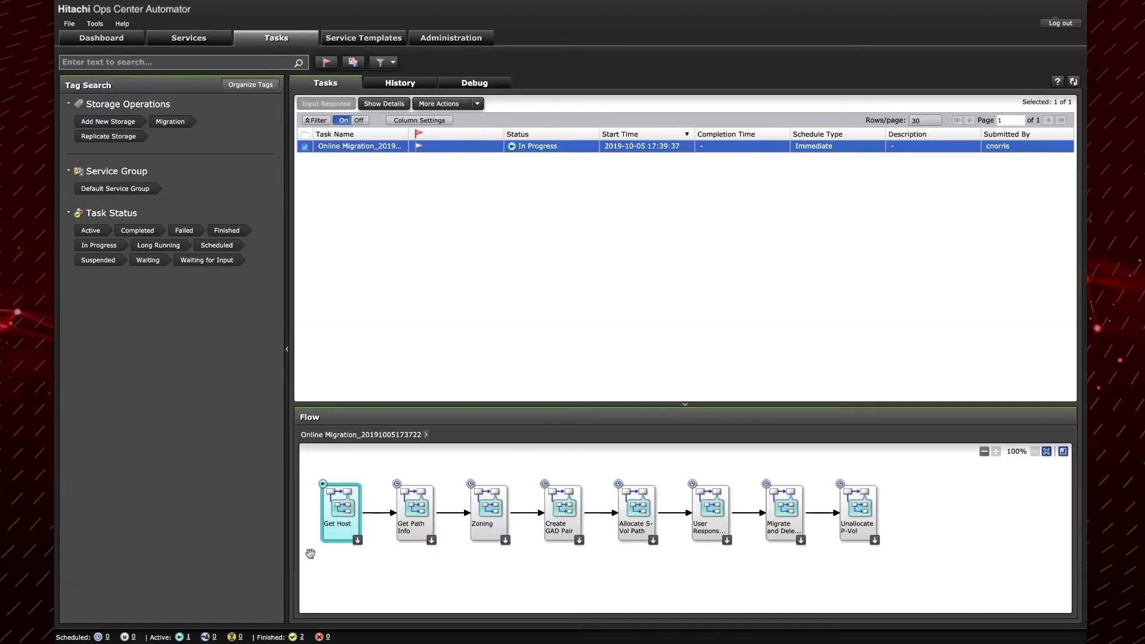
Inspect the Get Host and Get Path Info sub-flows after enlarging the flow diagram area.
click(358, 541)
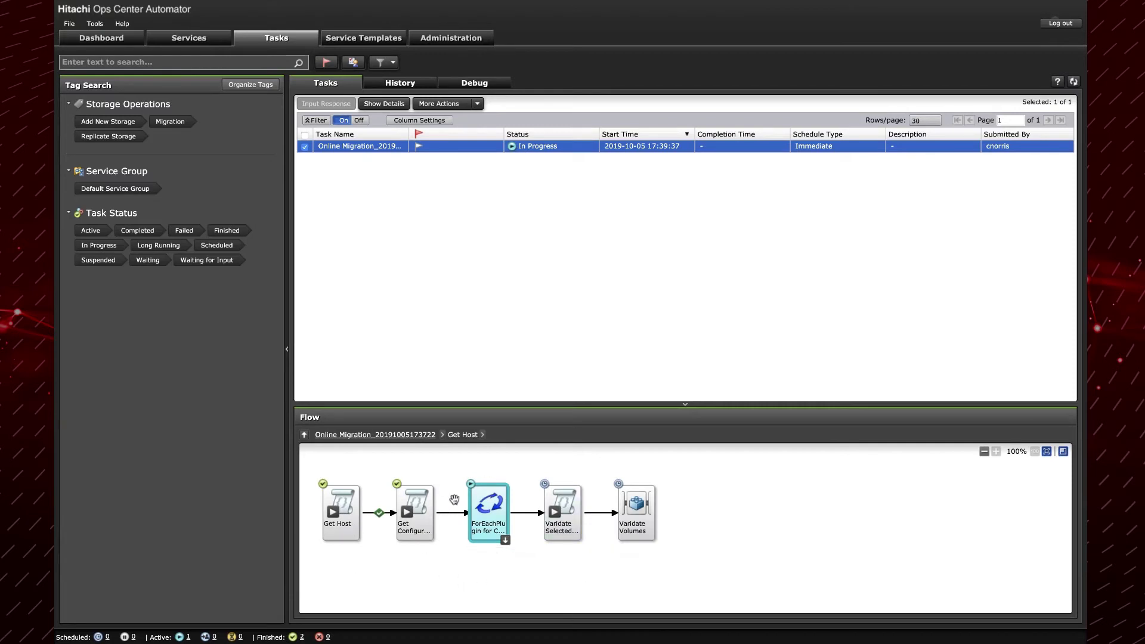
click(304, 435)
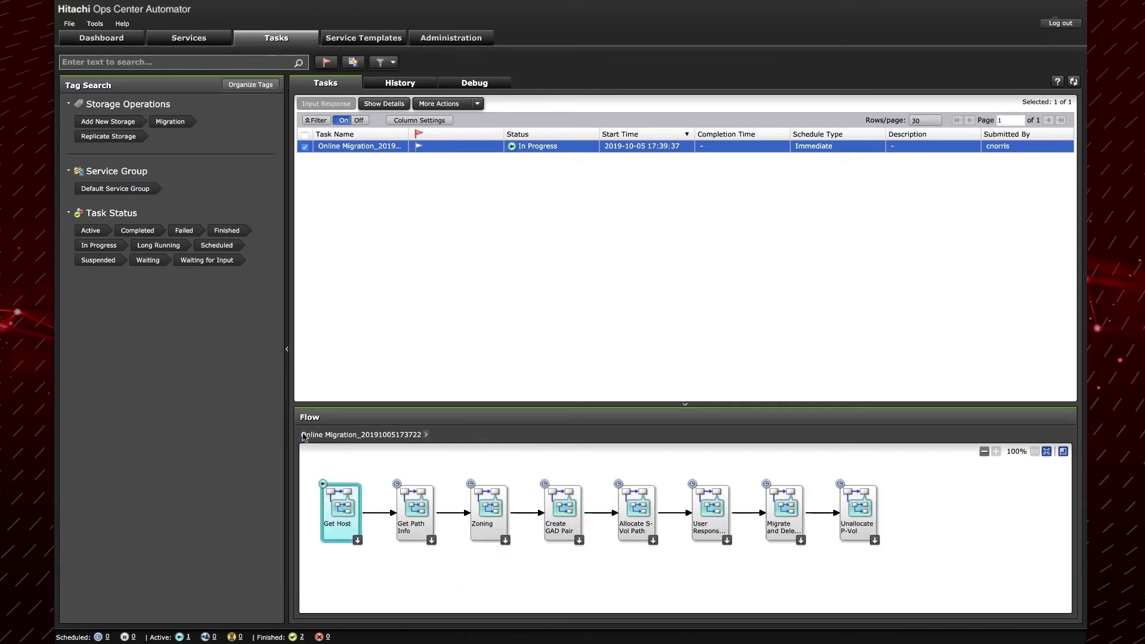
drag(510, 404, 517, 239)
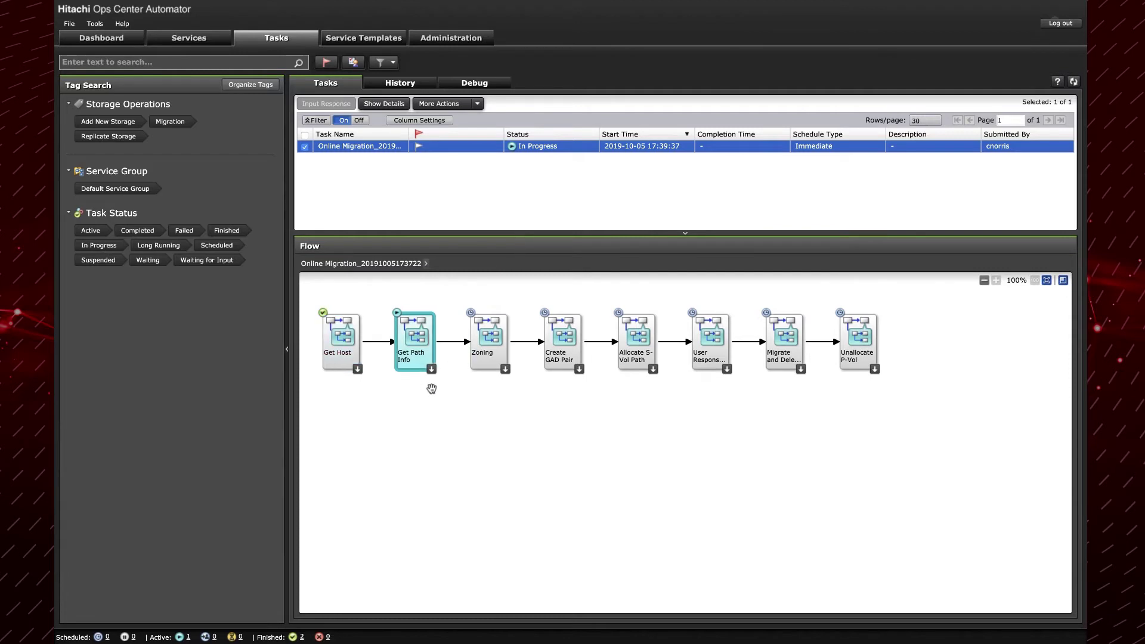
double_click(406, 351)
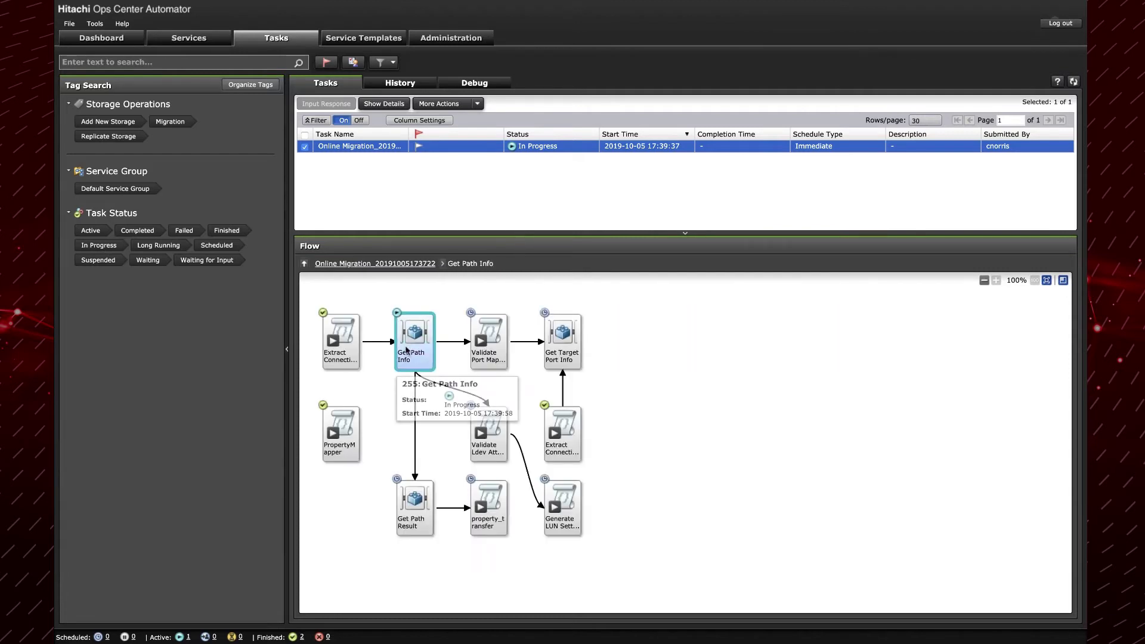
click(305, 263)
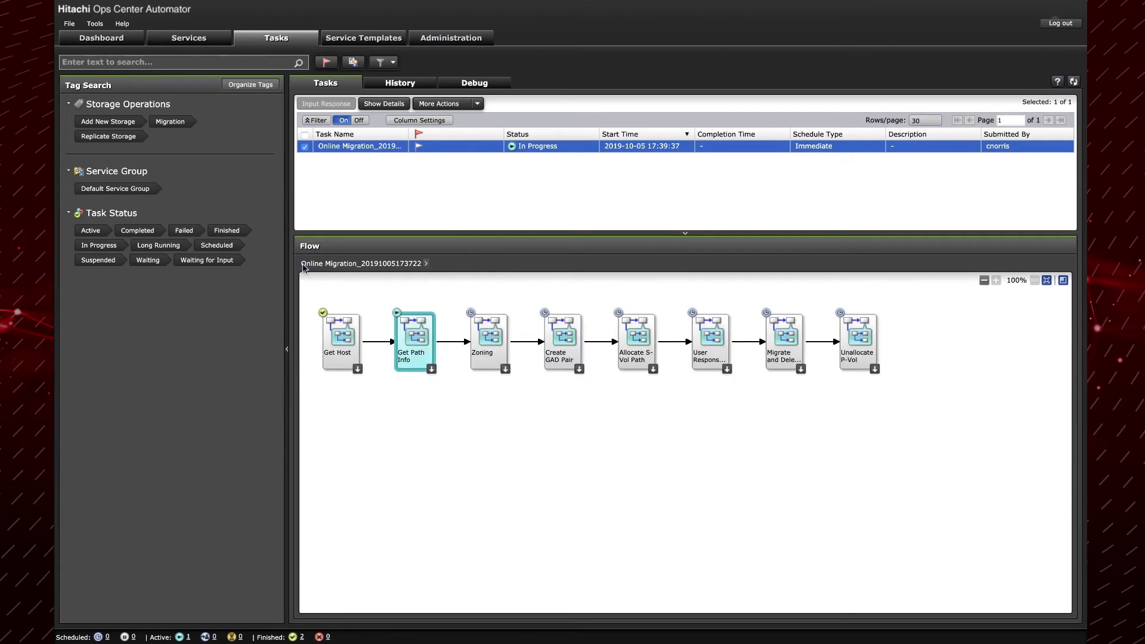
Drill into the Zoning sub-flow's fabric information steps, then return to the top-level flow.
double_click(504, 365)
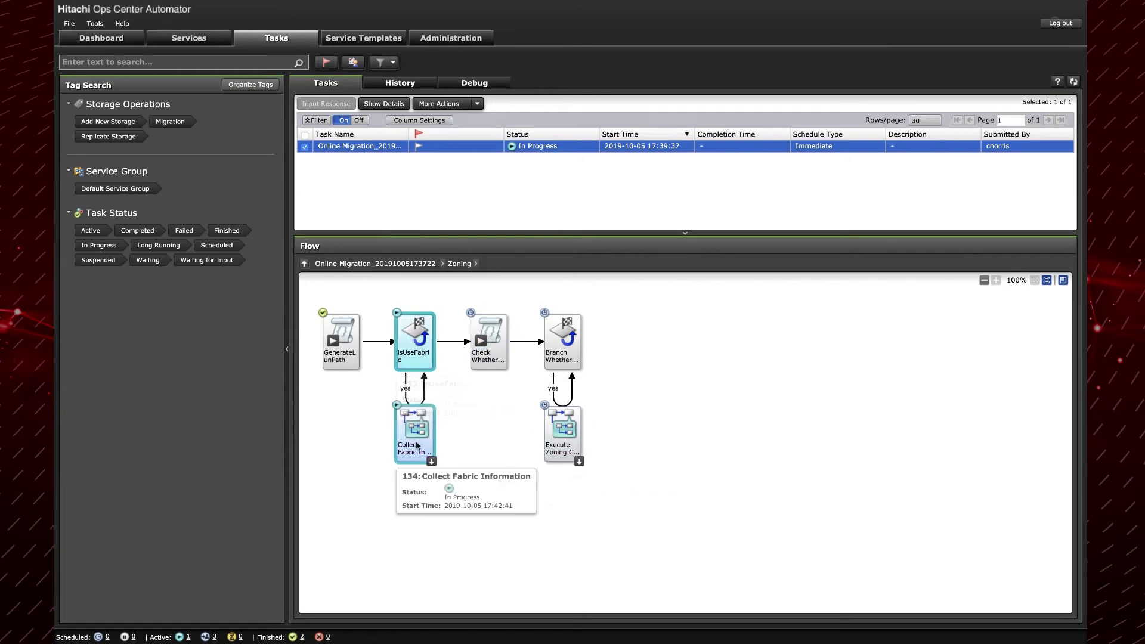
click(431, 463)
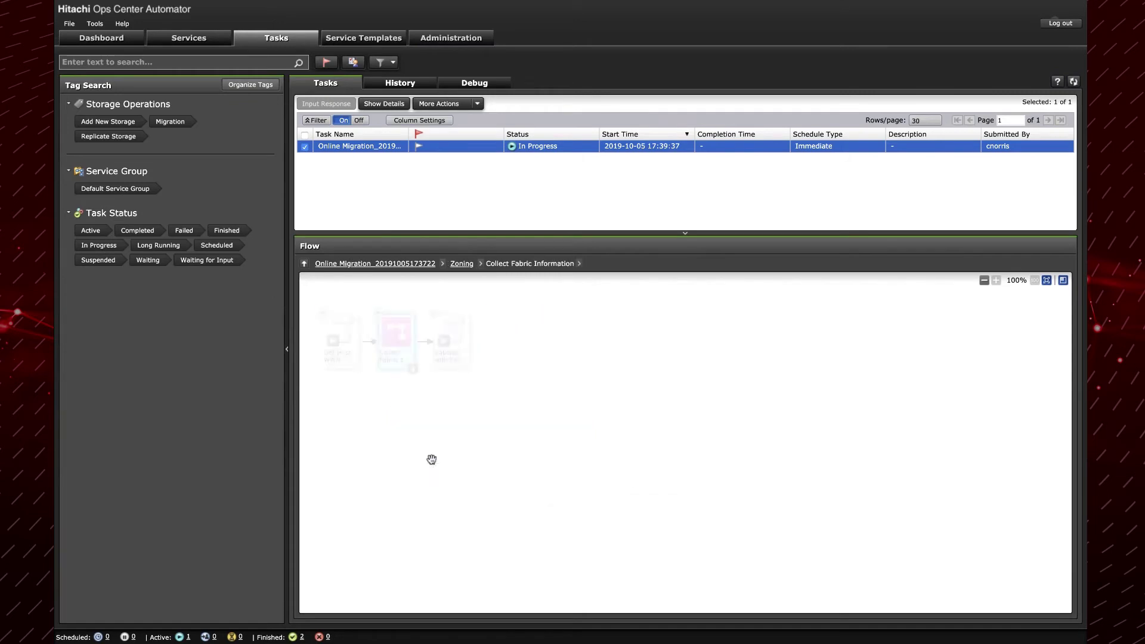
click(414, 371)
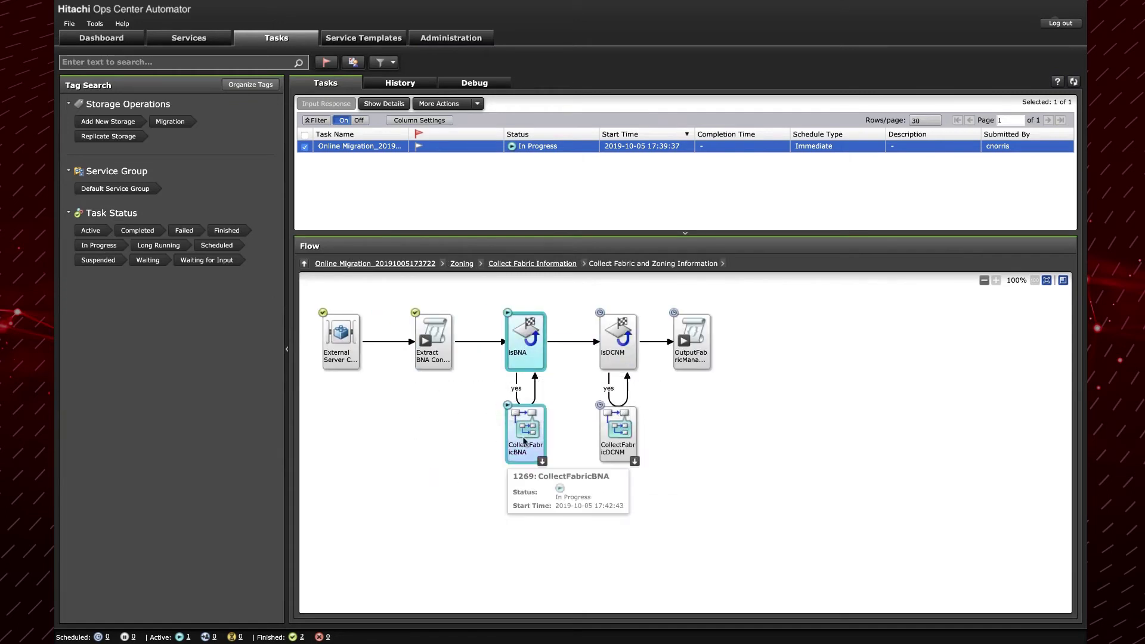
click(305, 263)
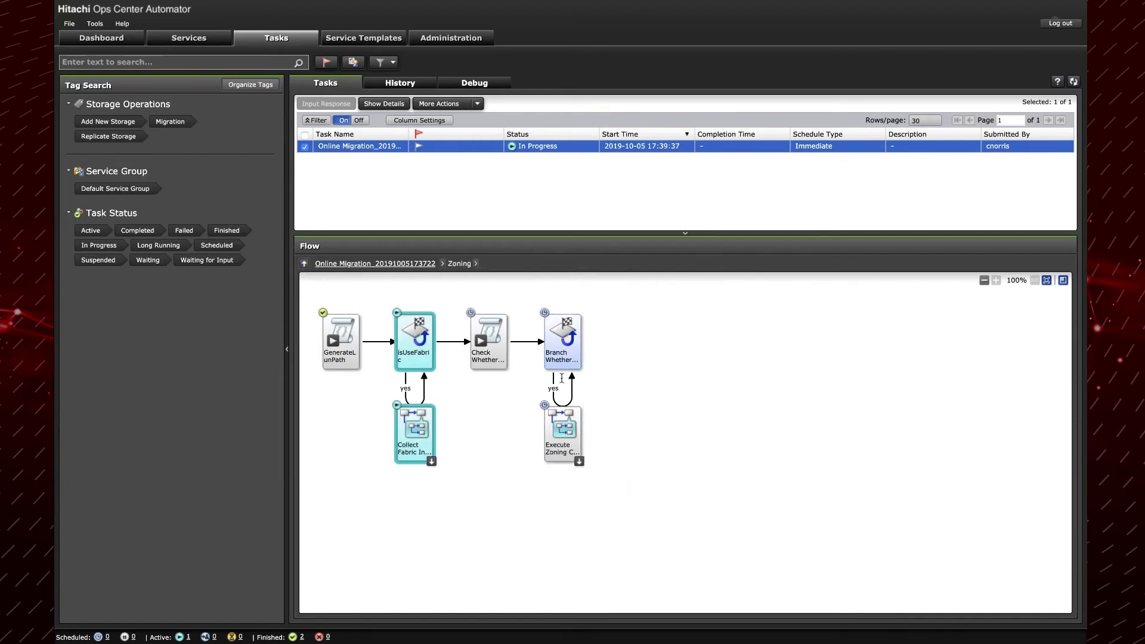
mouse_move(555, 446)
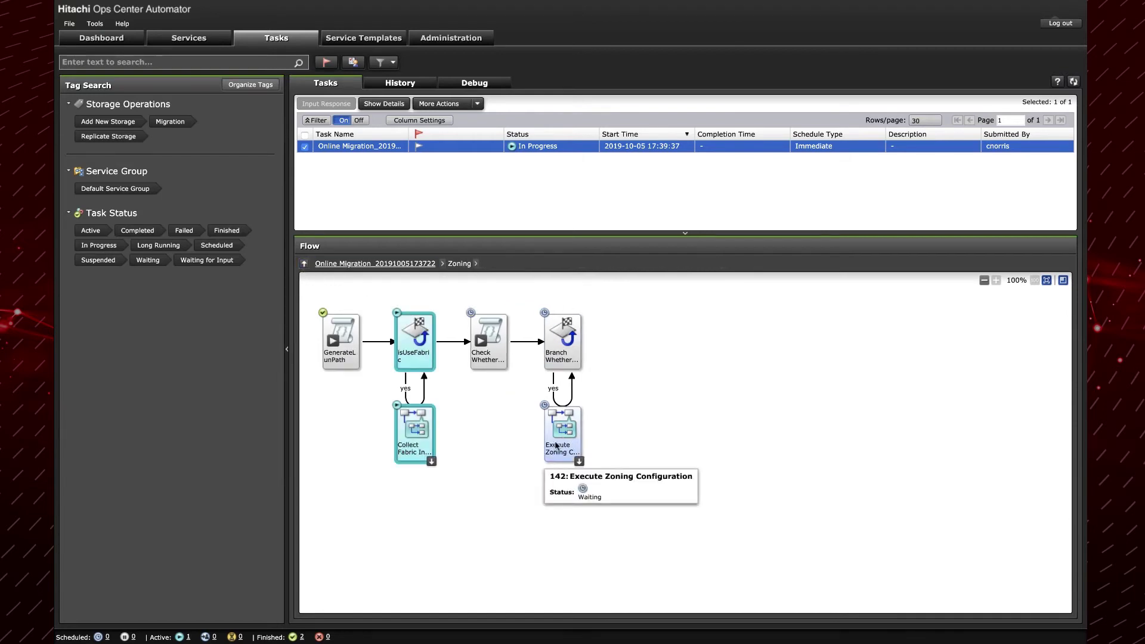
click(304, 263)
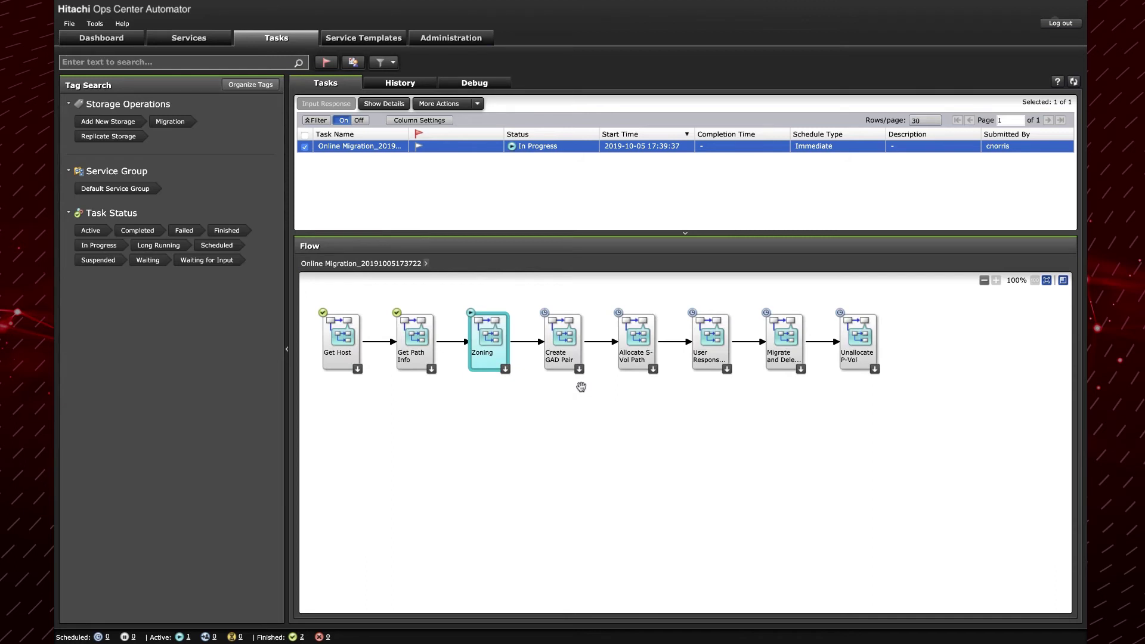
mouse_move(584, 375)
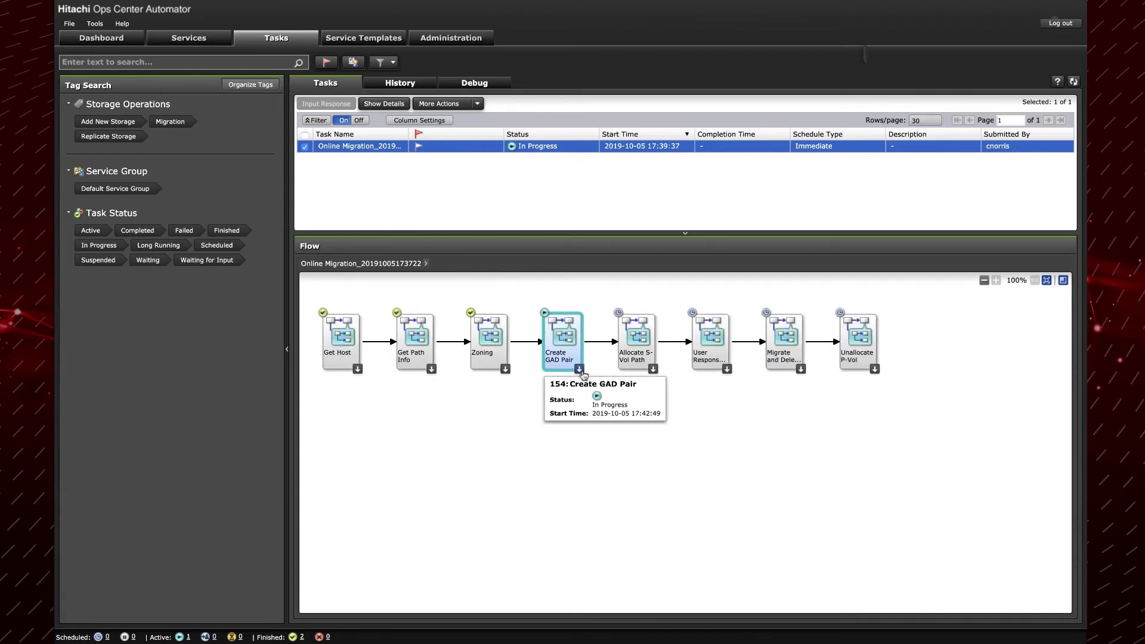
click(580, 369)
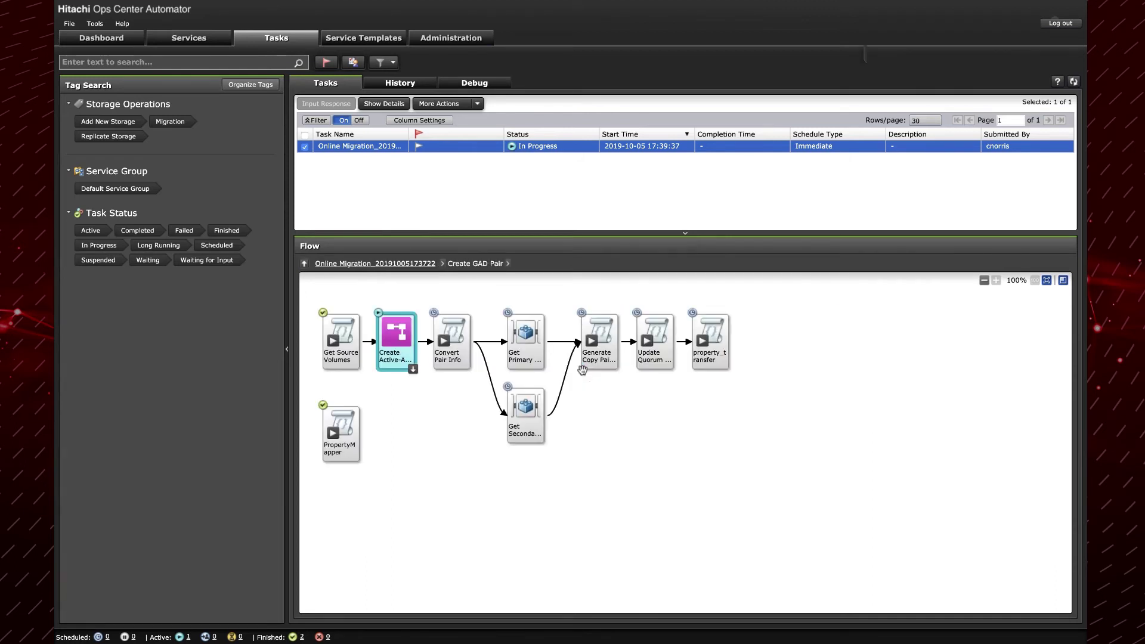
click(412, 369)
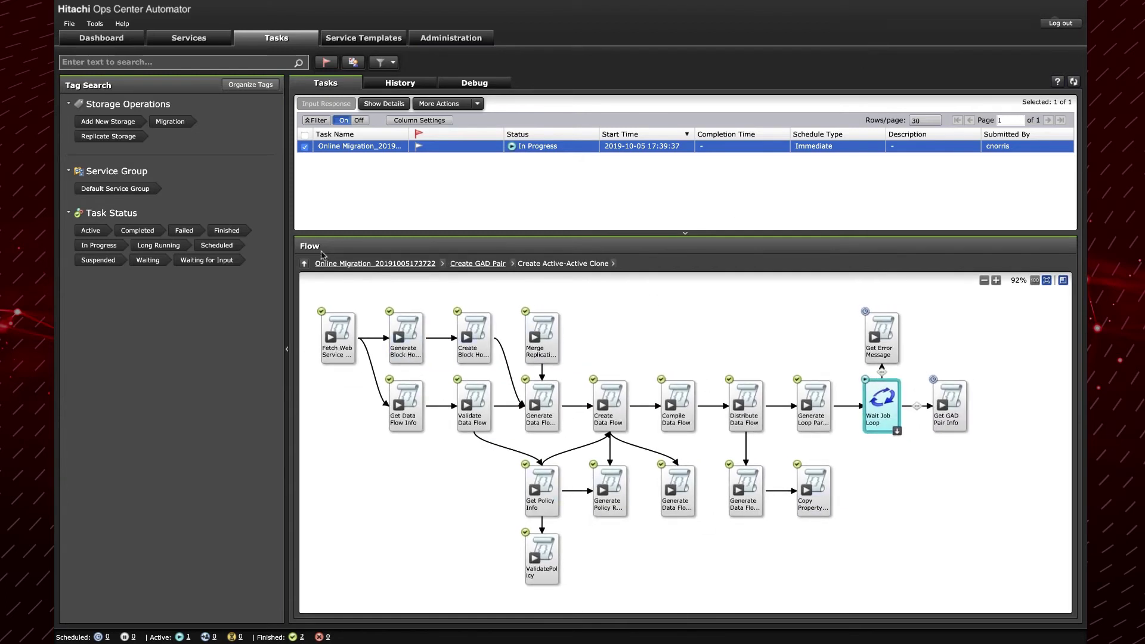
click(305, 264)
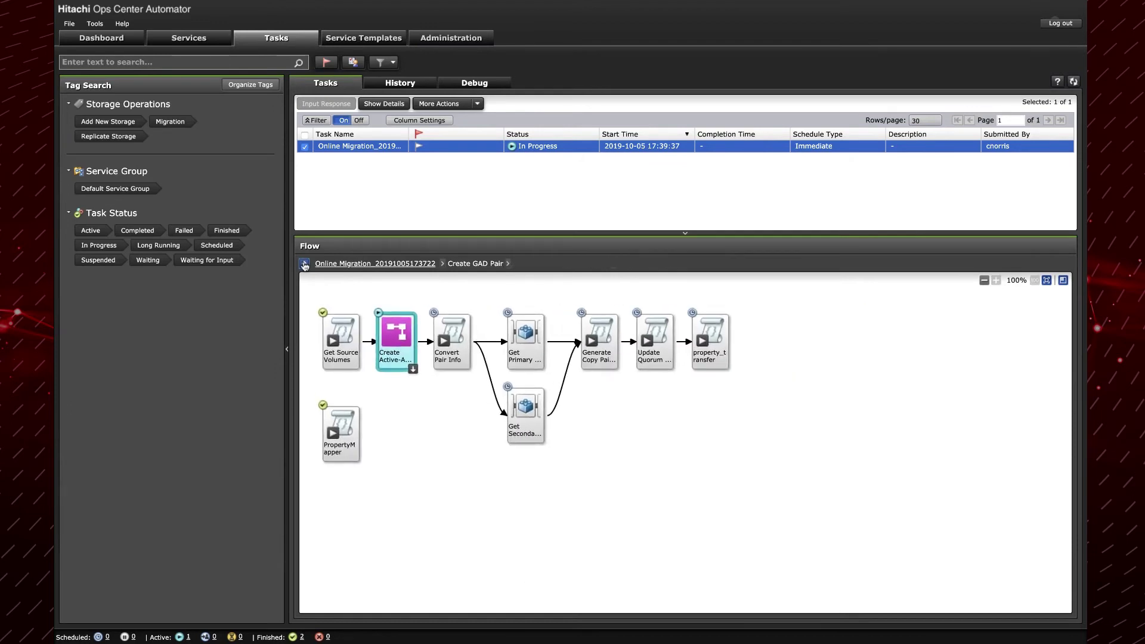
click(304, 264)
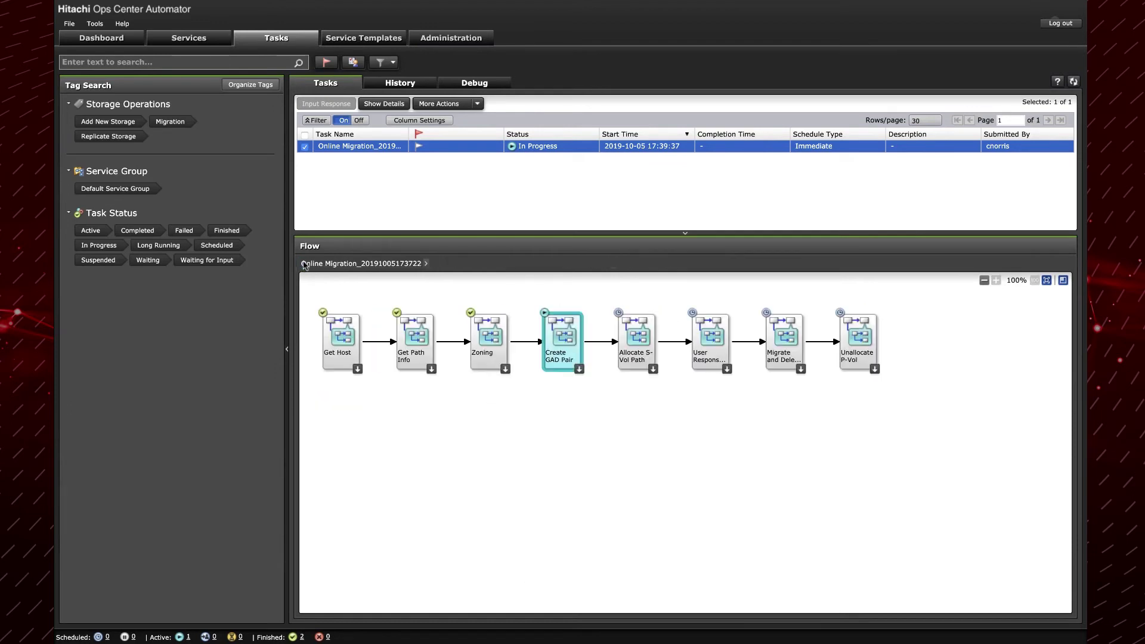
click(653, 369)
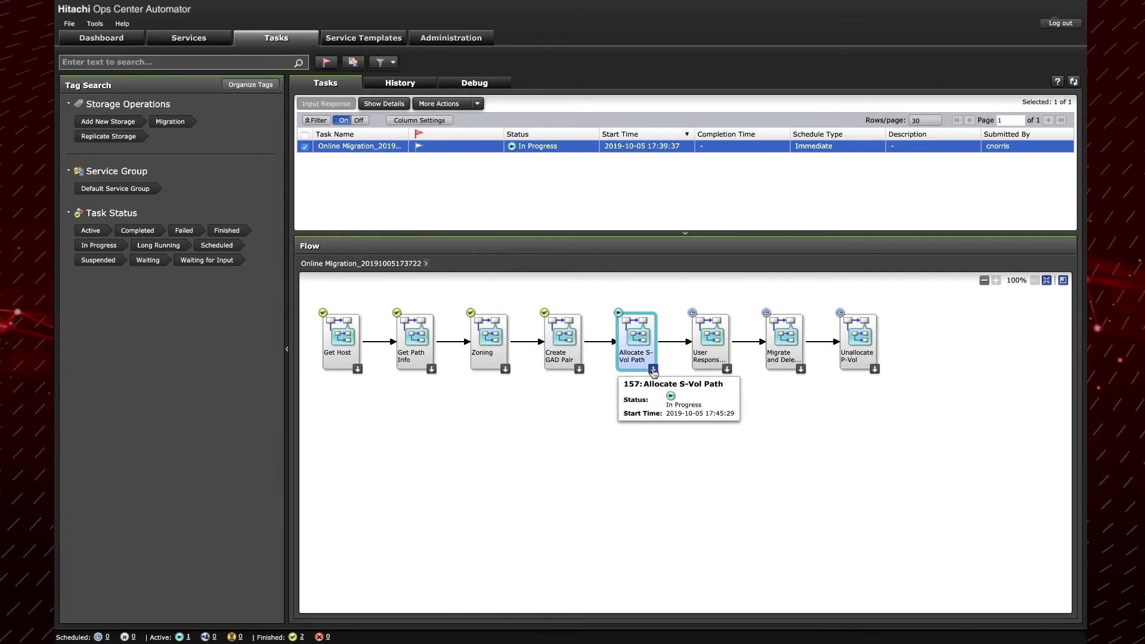
double_click(652, 370)
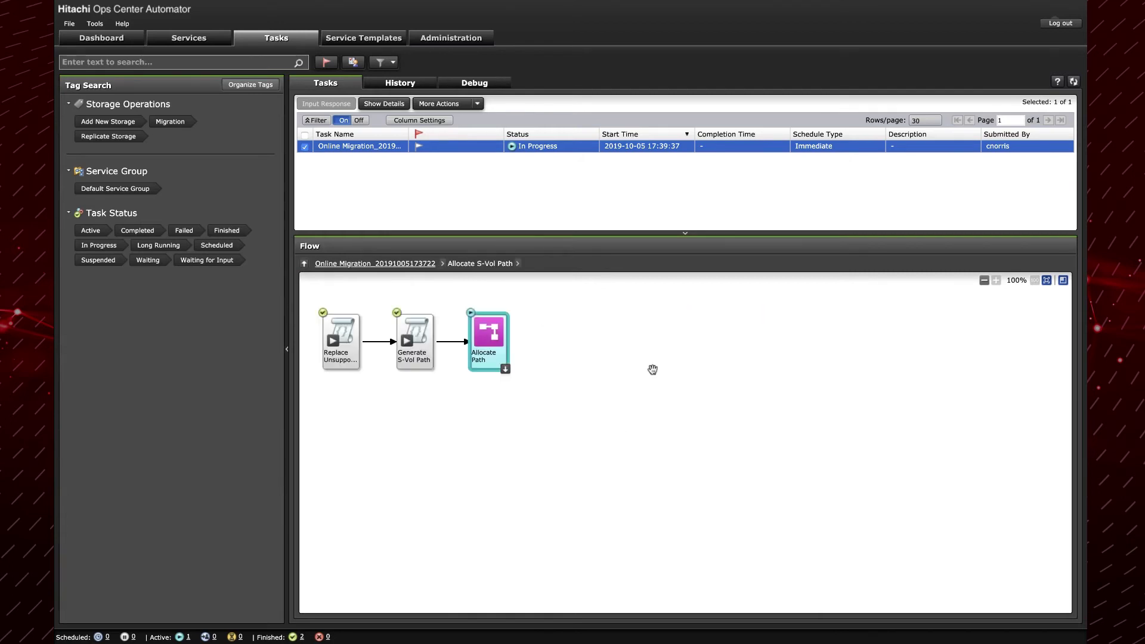
double_click(506, 369)
click(304, 264)
click(305, 264)
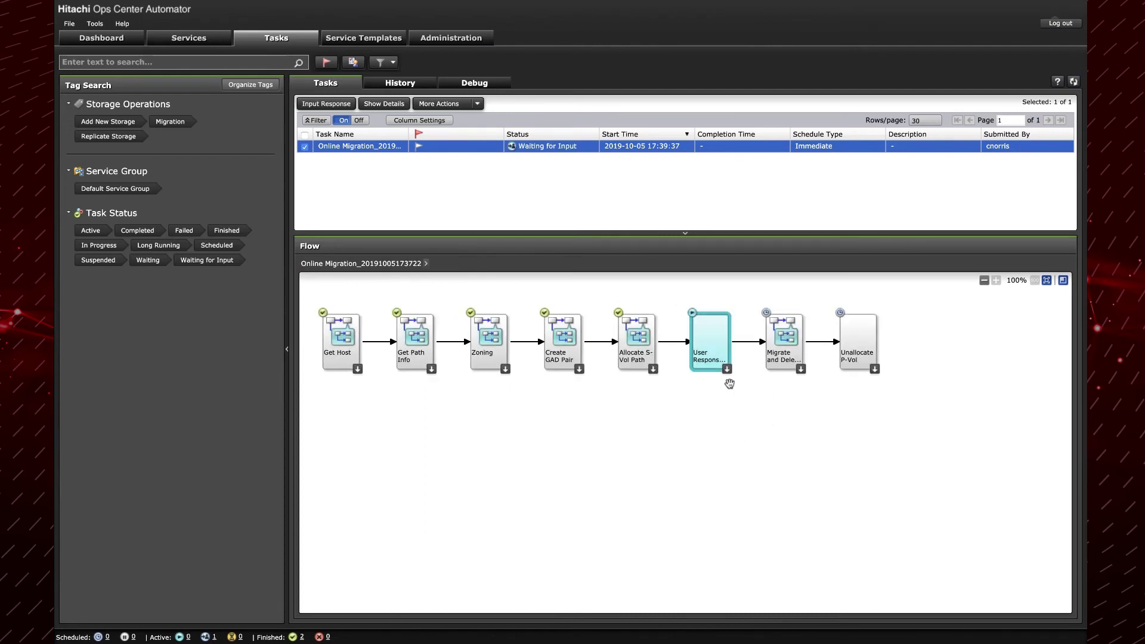
Open the Input Response window for the Online Migration task waiting for input.
mouse_move(717, 344)
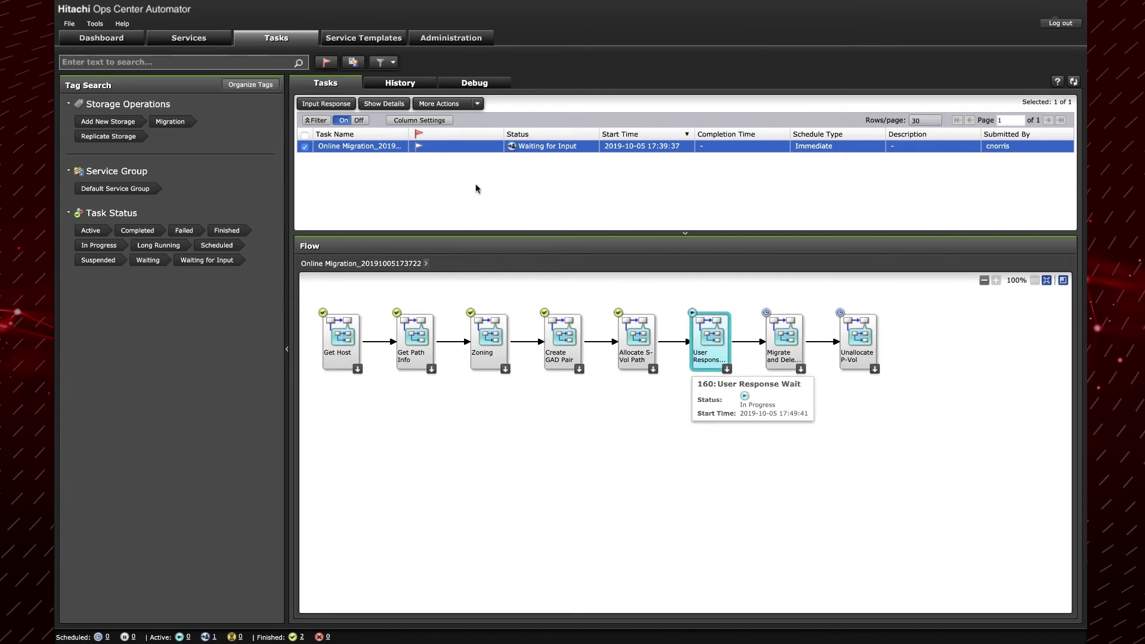
click(327, 105)
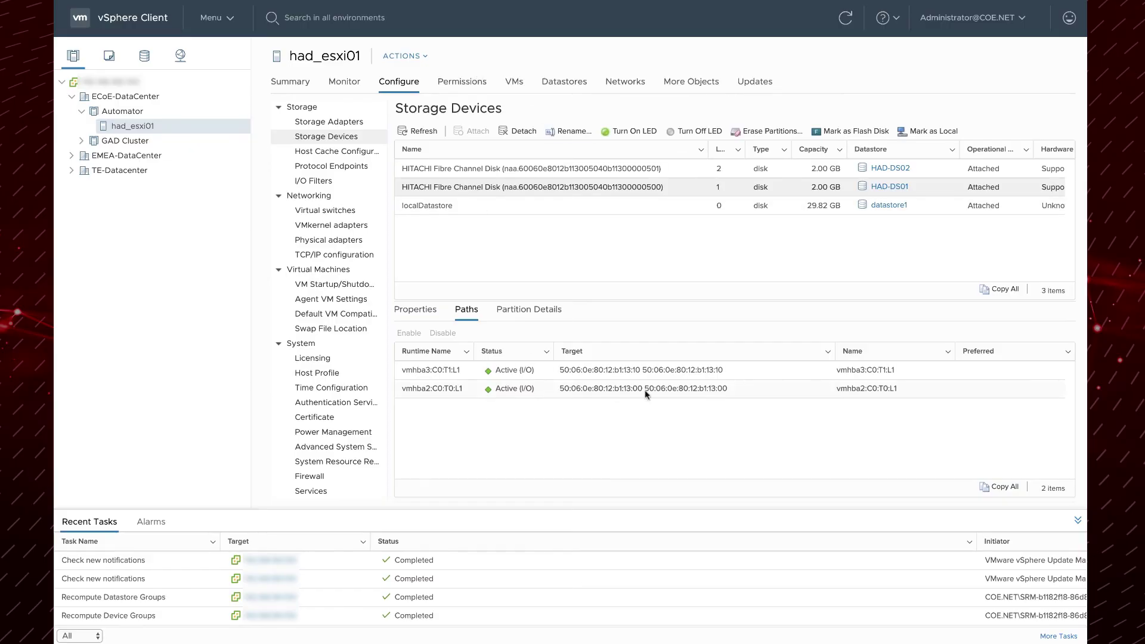
Rescan host had_esxi01's storage for new devices and volumes.
right_click(129, 127)
mouse_move(251, 325)
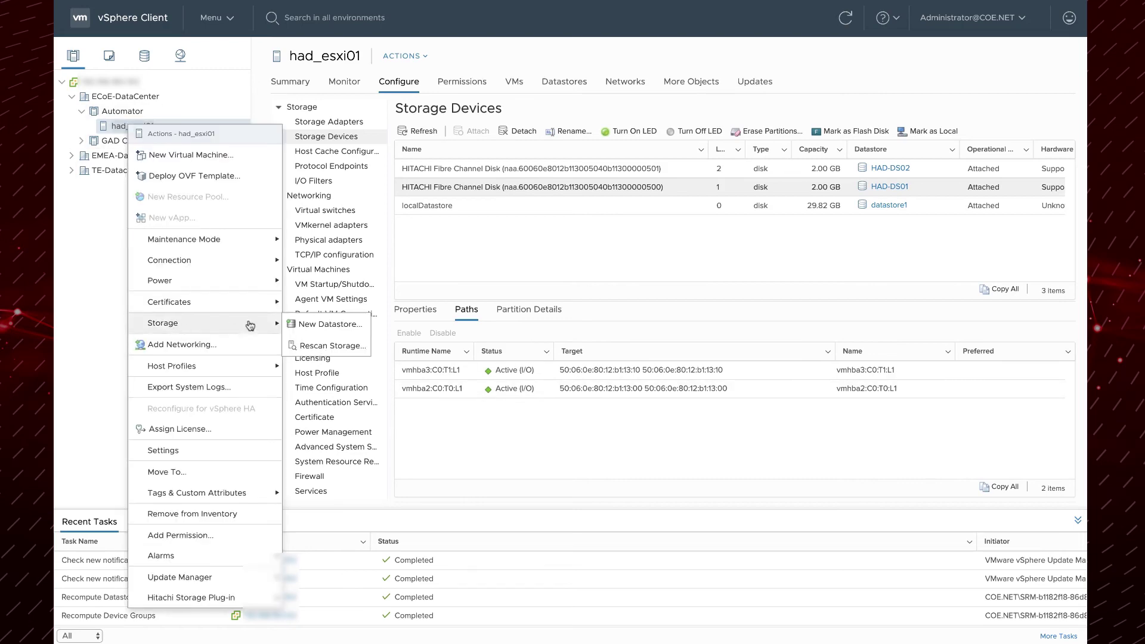
click(321, 348)
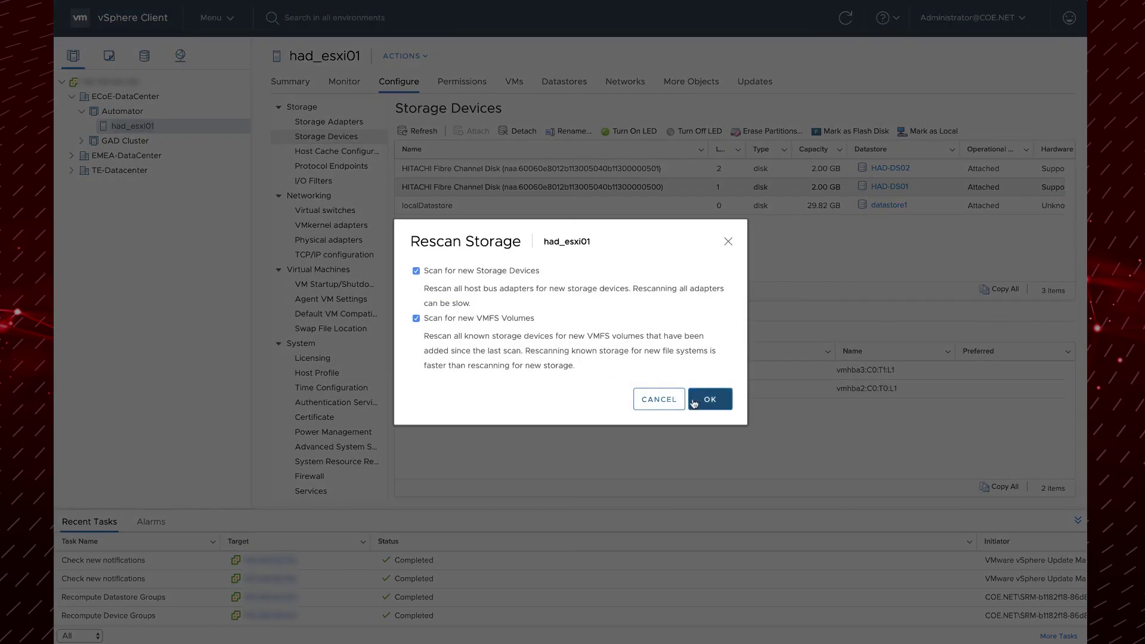
click(701, 403)
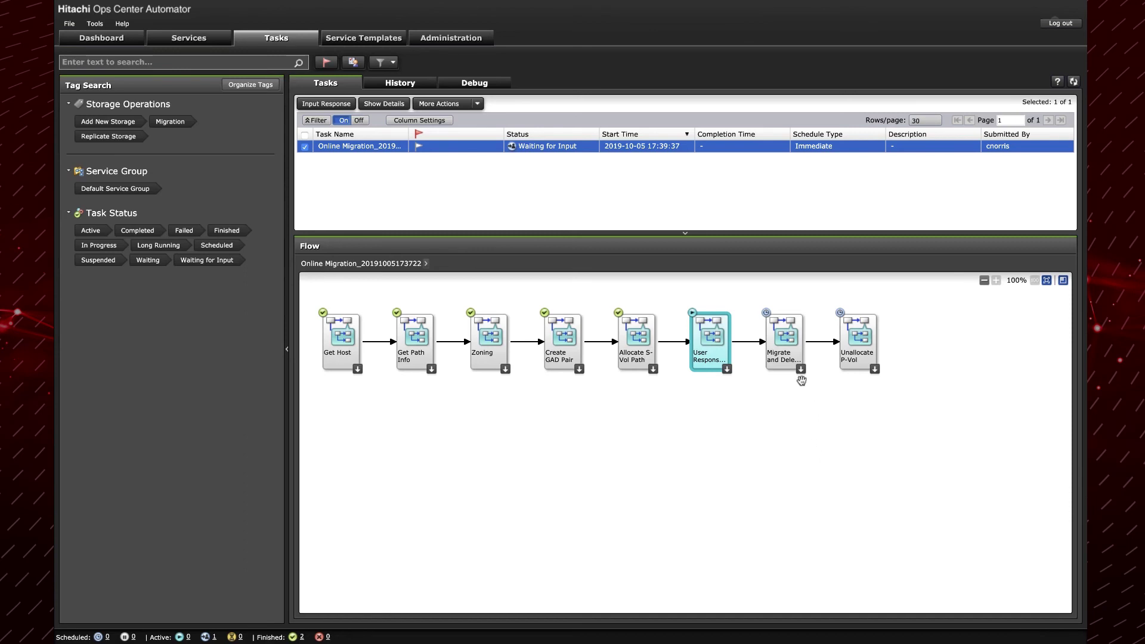
Inspect the Migrate and Delete DataFlow and Migrate DataFlow sub-flows, then return to the top-level migration flow.
click(802, 371)
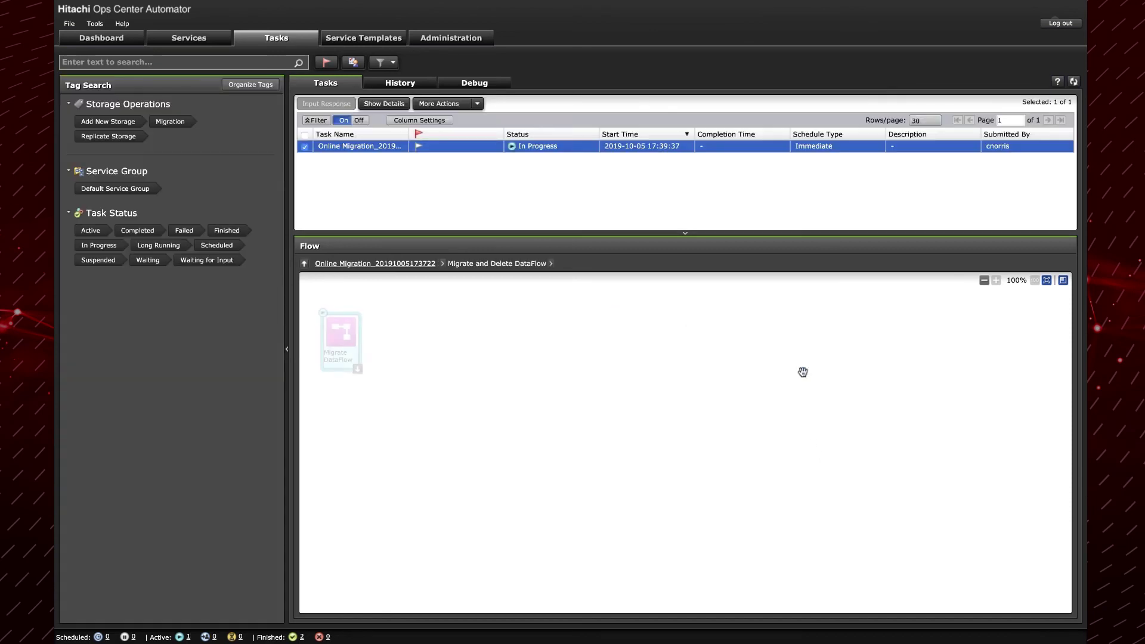
click(356, 371)
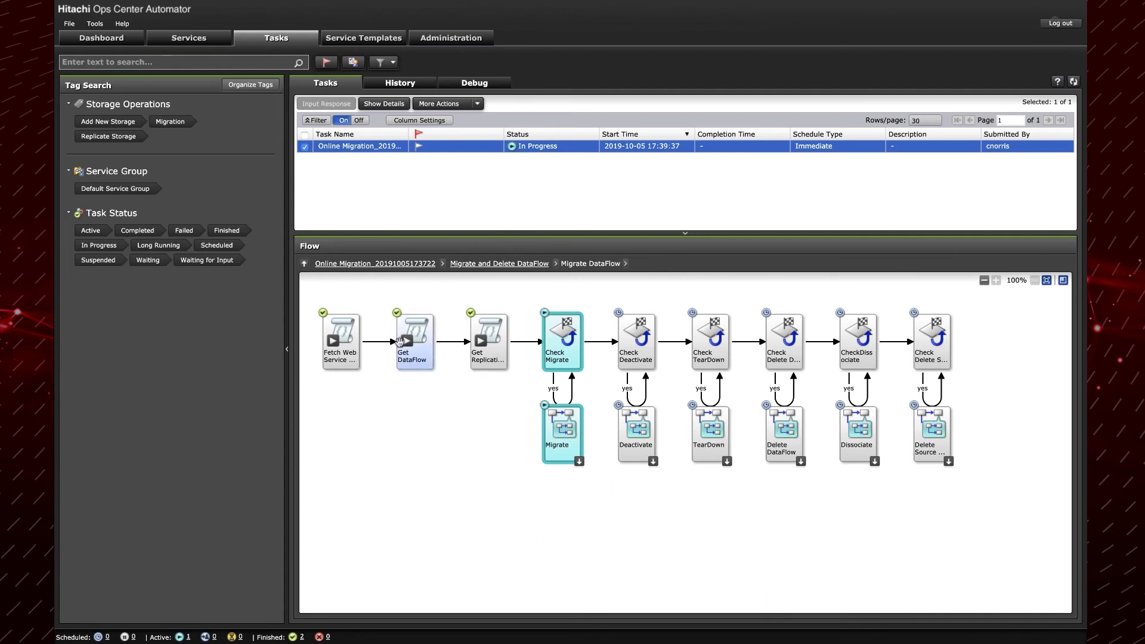
click(304, 263)
click(304, 264)
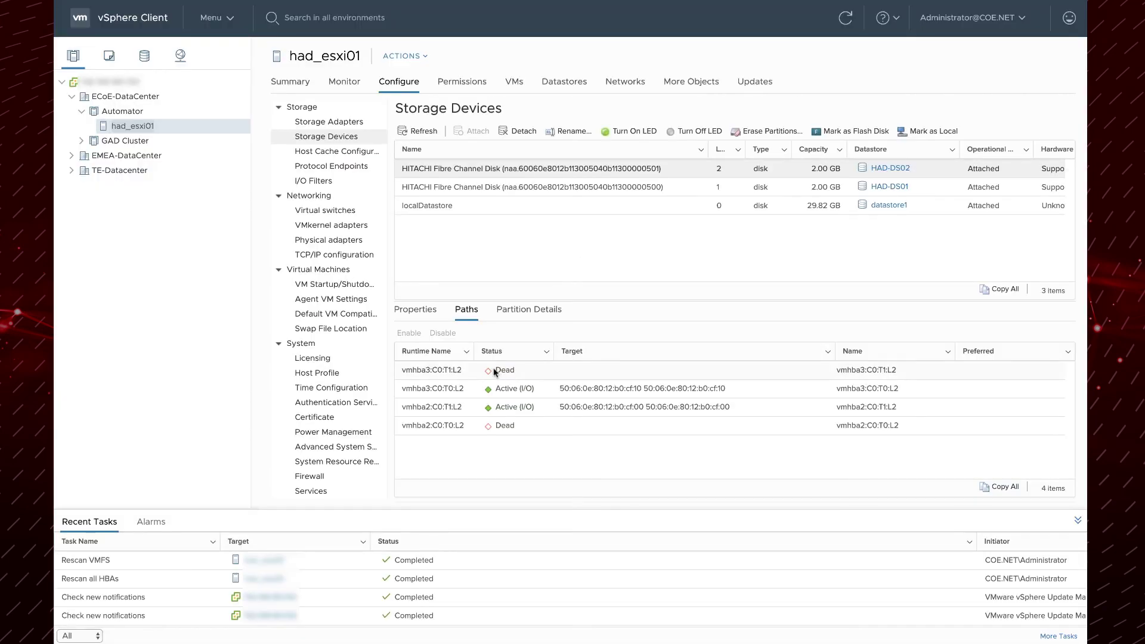
Rescan storage on host had_esxi01 and view the HAD-DS01 disk's remaining paths.
right_click(157, 129)
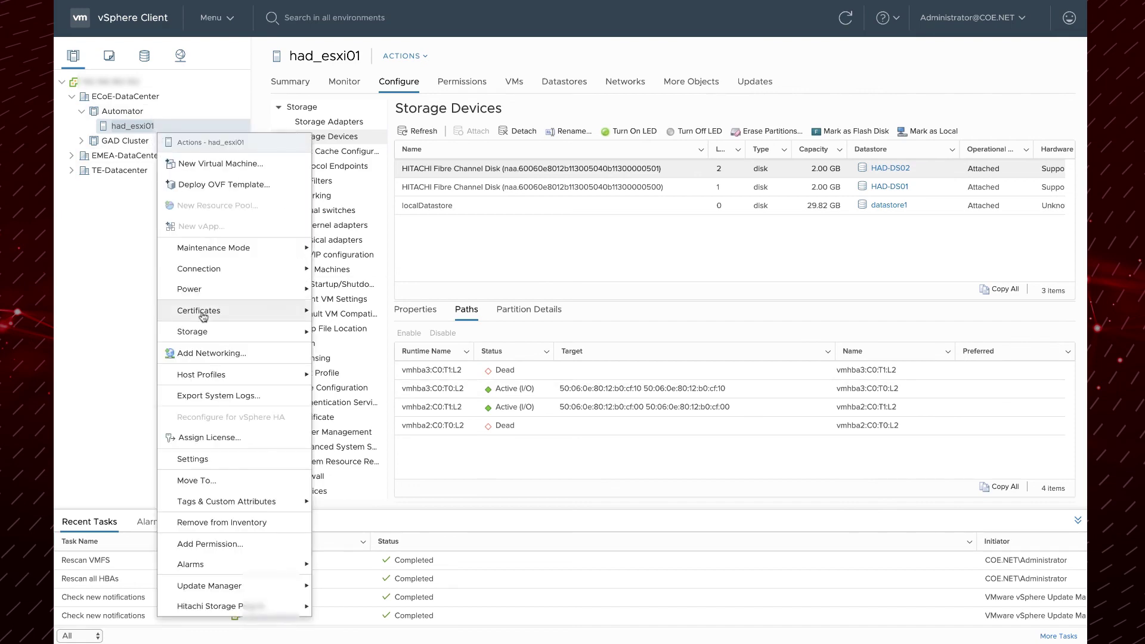
mouse_move(225, 332)
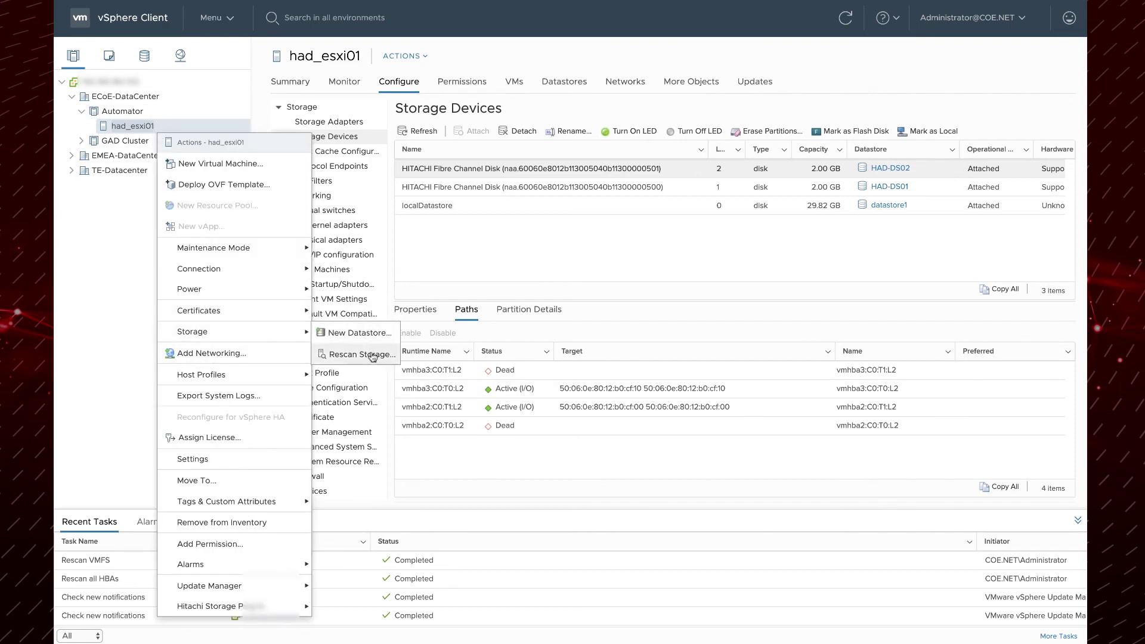
click(362, 355)
click(704, 397)
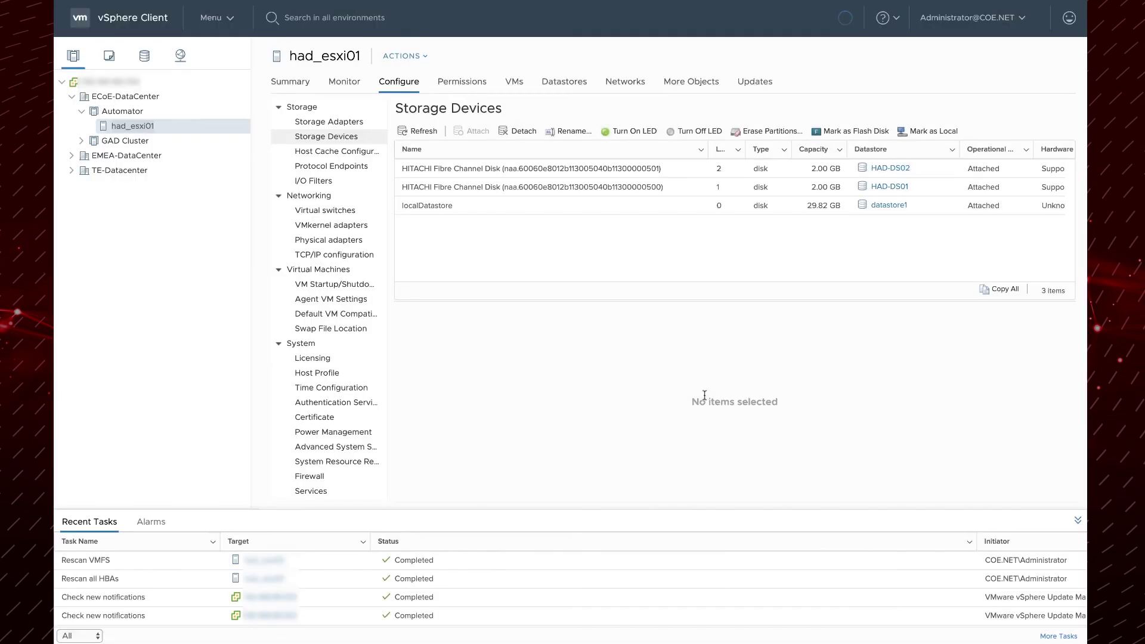
click(641, 189)
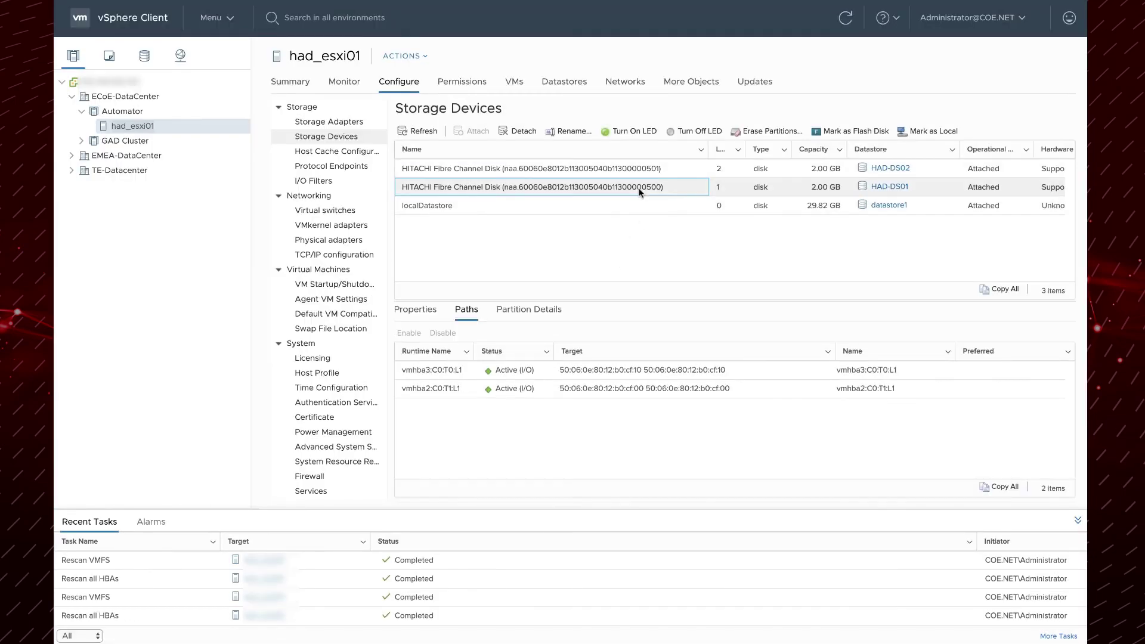